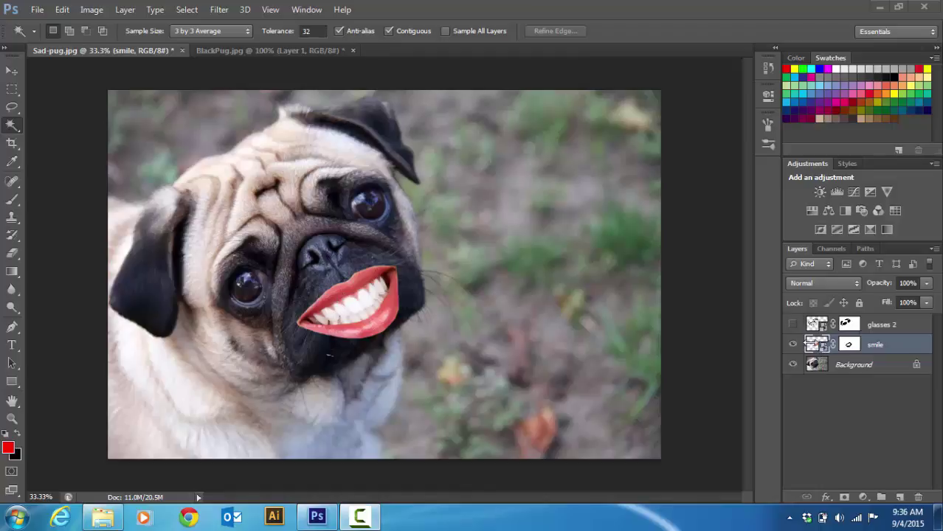
# - Toggle the smile layer off and back on, then select its layer mask
pyautogui.click(793, 344)
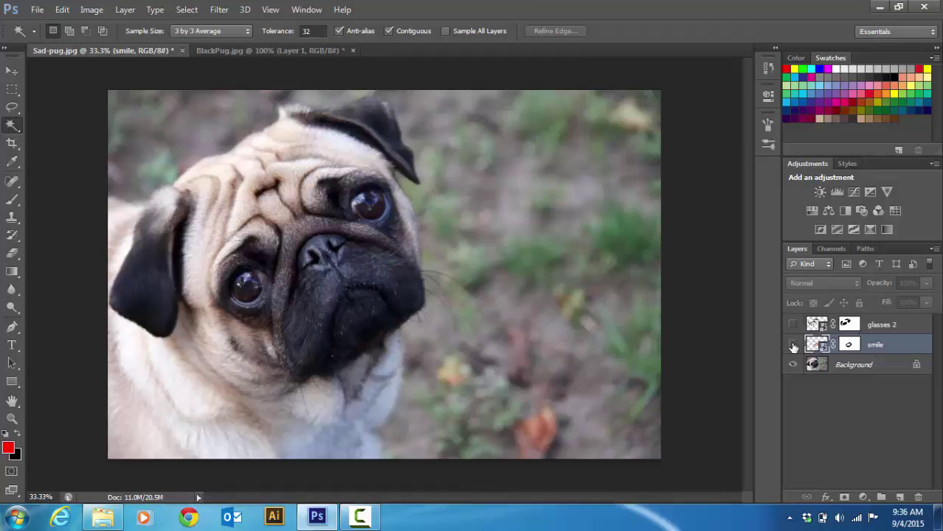
pyautogui.click(794, 344)
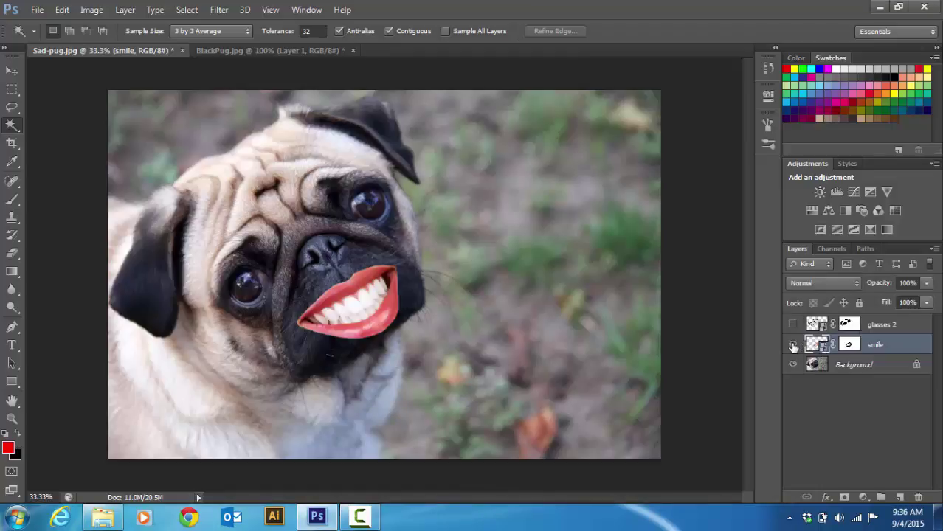
pyautogui.click(851, 344)
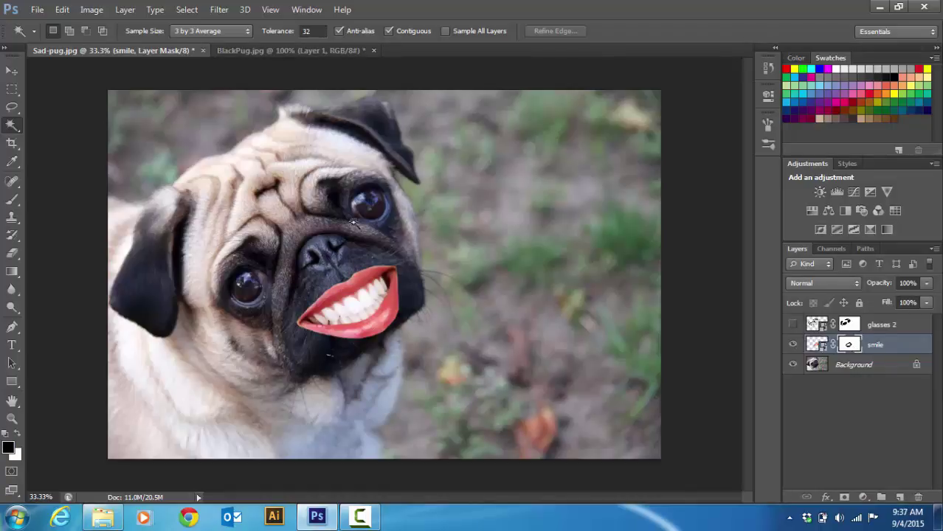
# - Make the glasses 2 layer visible and switch to the BlackPug.jpg document
pyautogui.click(793, 325)
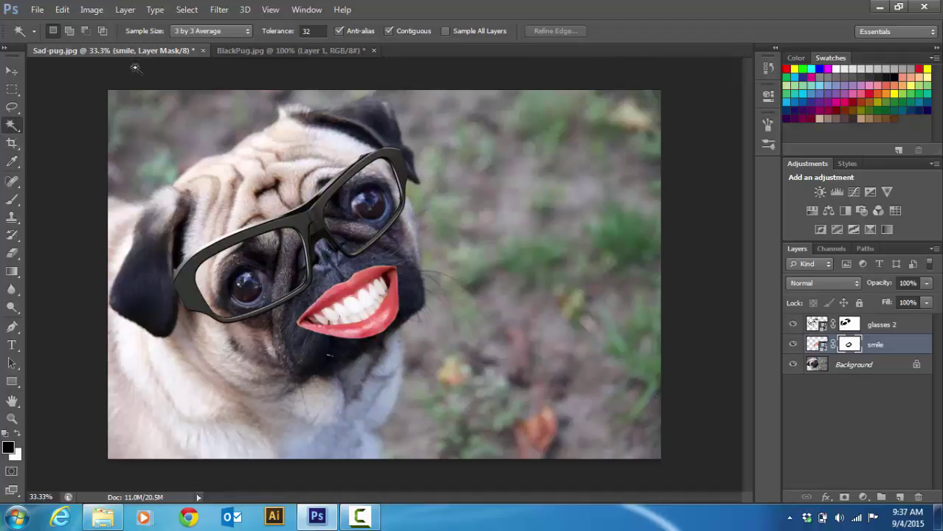
pyautogui.click(237, 54)
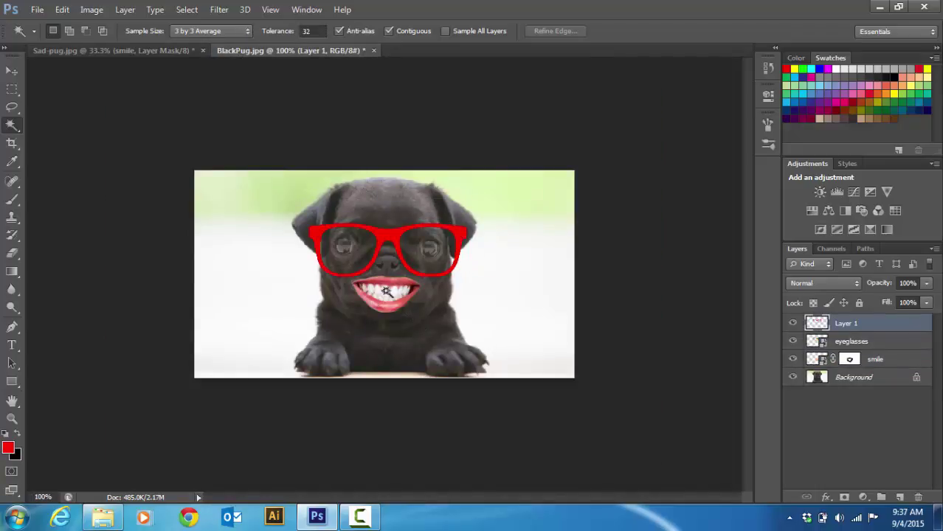
# - Choose File > Open to browse the picture_merge folder images
pyautogui.click(35, 10)
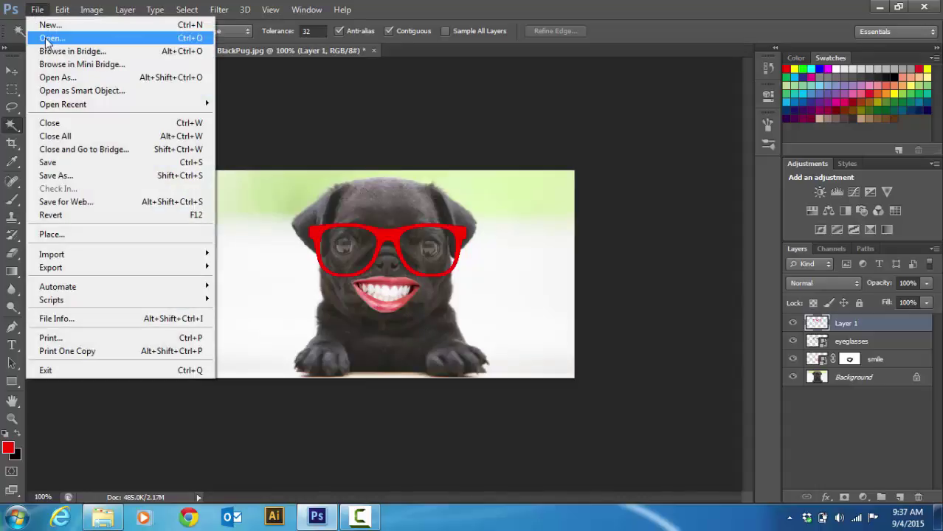
pyautogui.click(52, 38)
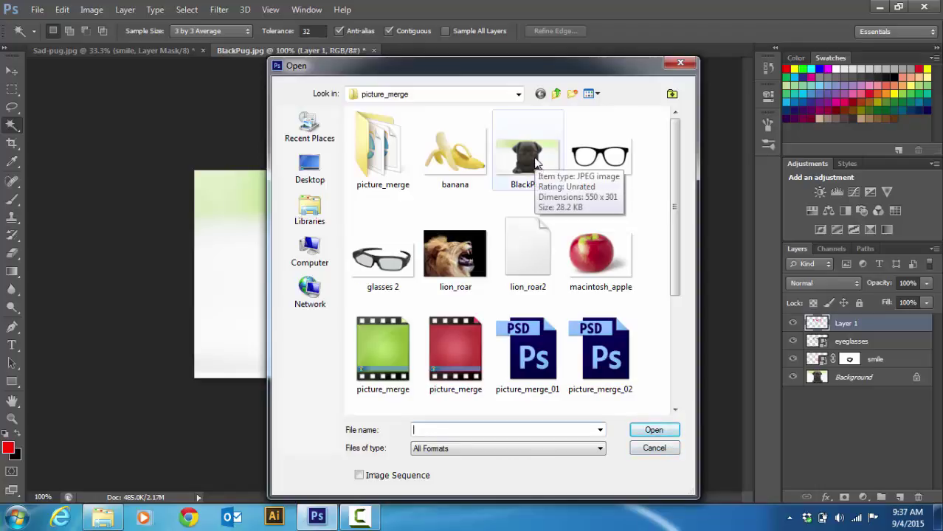
# - In Chrome, run a Google Images search for 'pug dog'
pyautogui.click(189, 518)
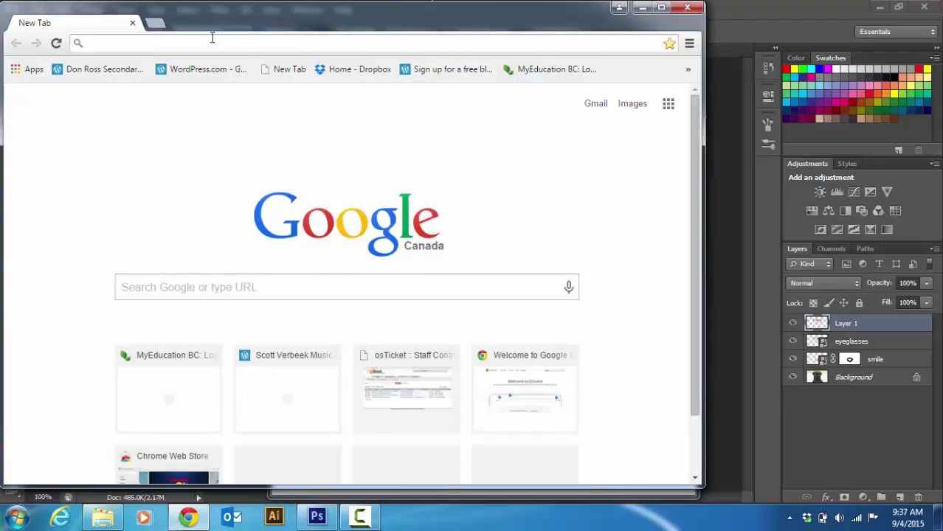
pyautogui.click(631, 106)
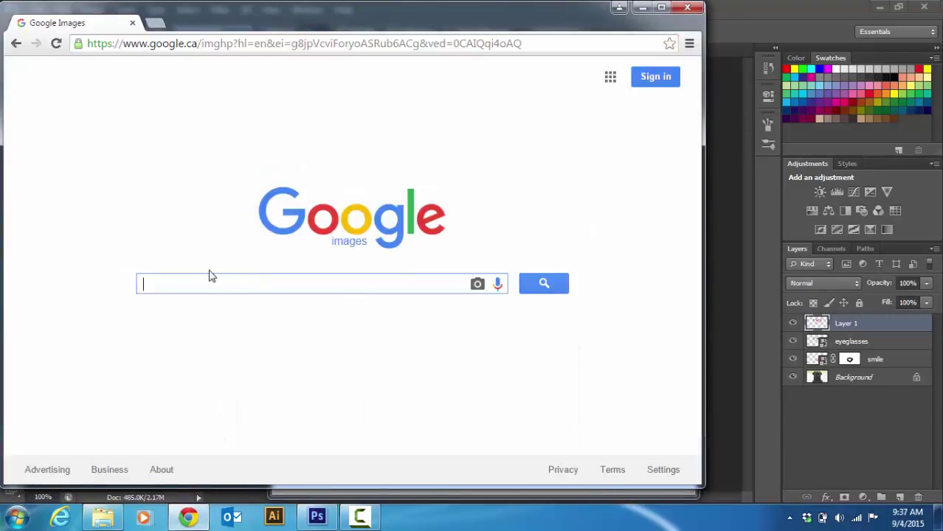
pyautogui.write('pug ')
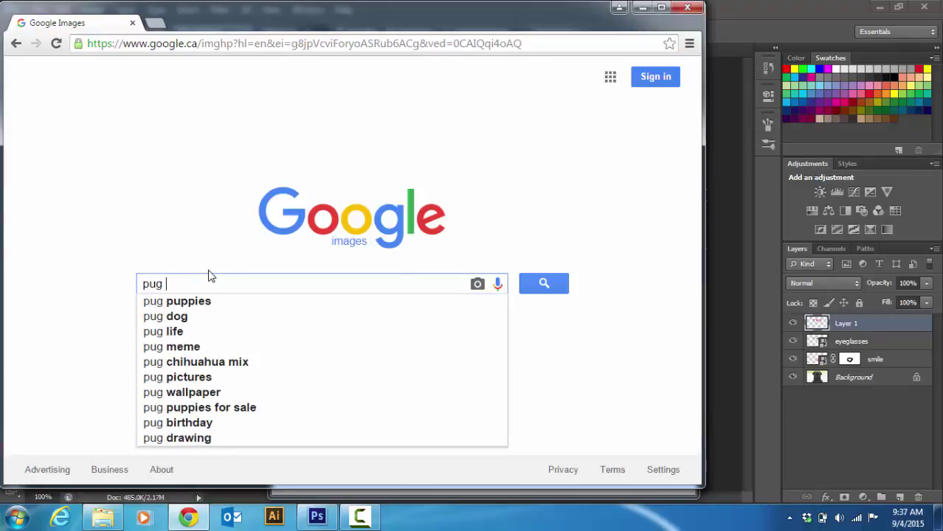
pyautogui.write('dog')
pyautogui.press('Return')
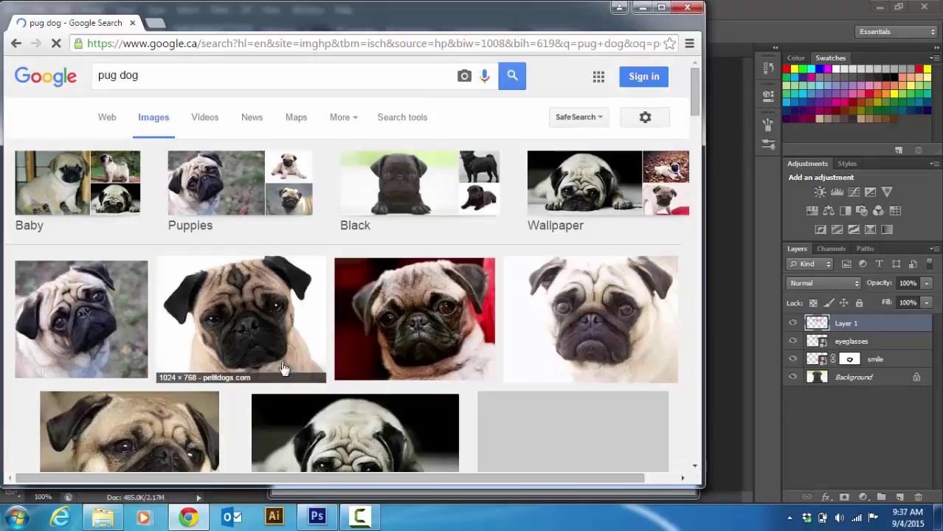
# - Open the full-size Pug_portrait.jpg red-background photo and bring up its image options
pyautogui.click(426, 331)
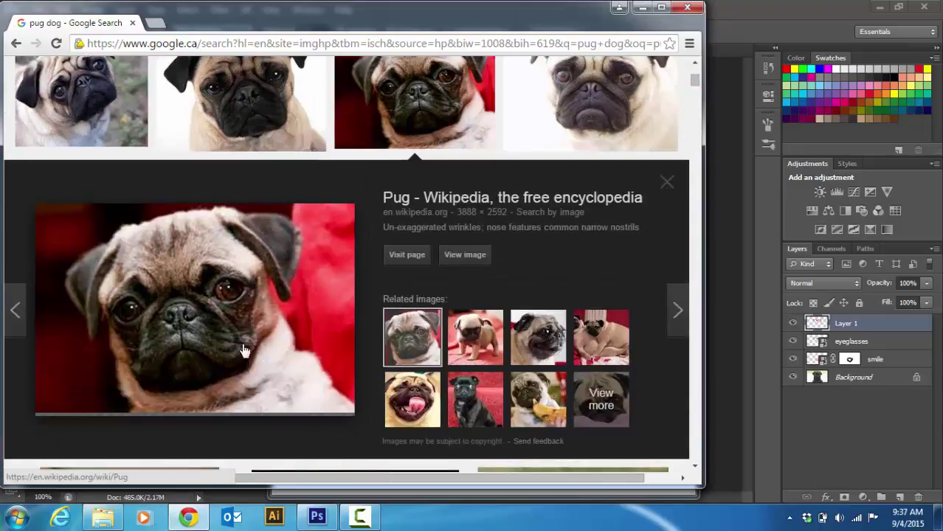
pyautogui.click(466, 258)
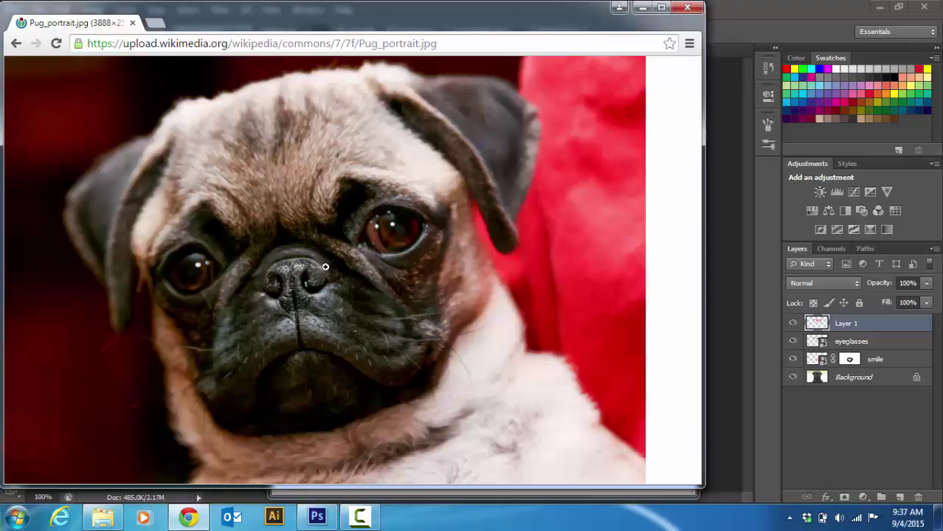
pyautogui.rightClick(288, 242)
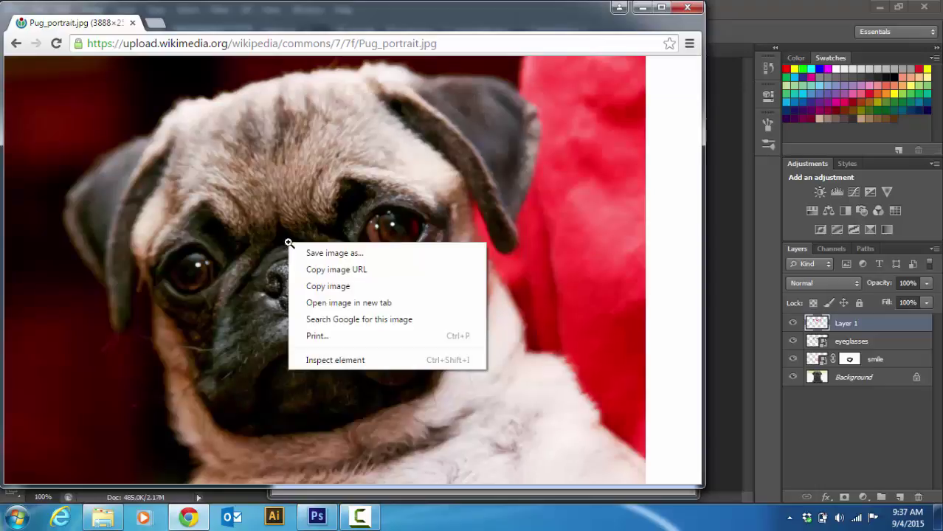
pyautogui.click(337, 258)
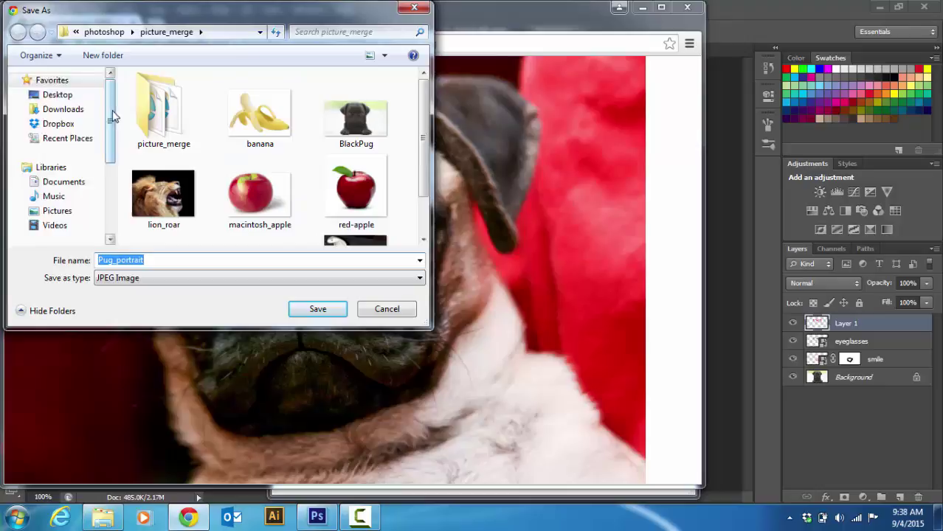
pyautogui.moveTo(111, 111); pyautogui.dragTo(115, 186)
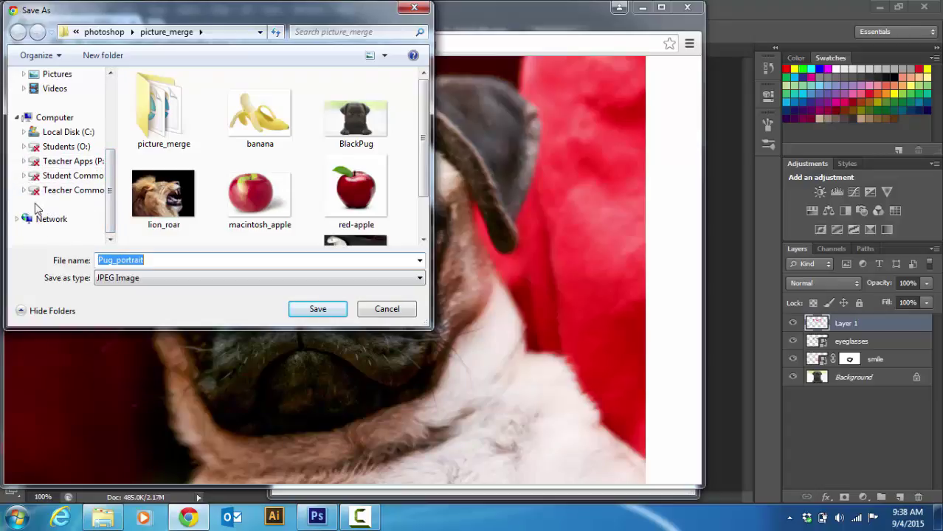
pyautogui.scroll(3, 31, 207)
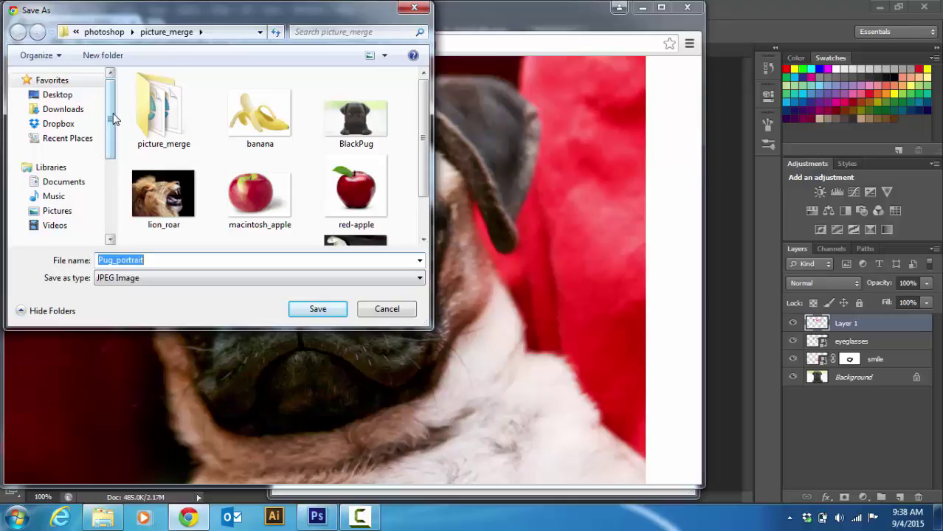
# - Dismiss the save prompt, close Chrome, and open the plain BlackPug photo in Photoshop
pyautogui.click(381, 310)
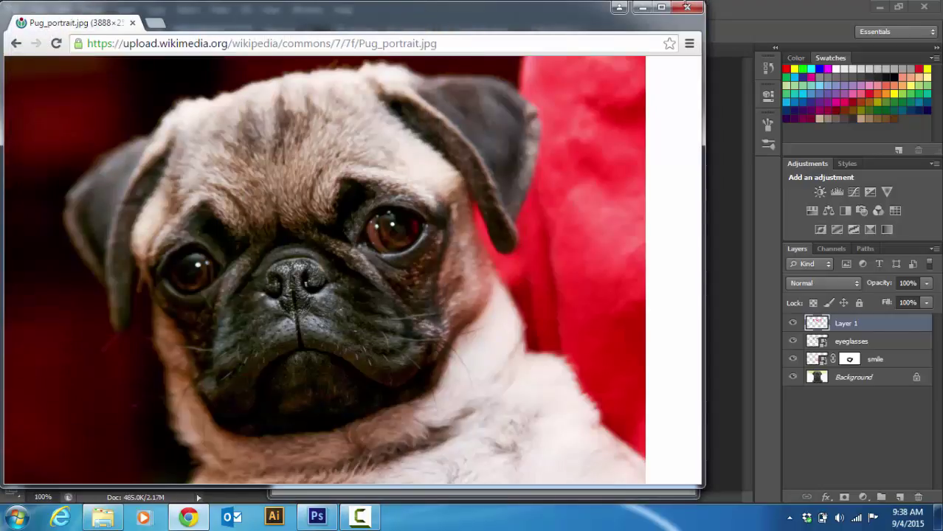
pyautogui.click(687, 7)
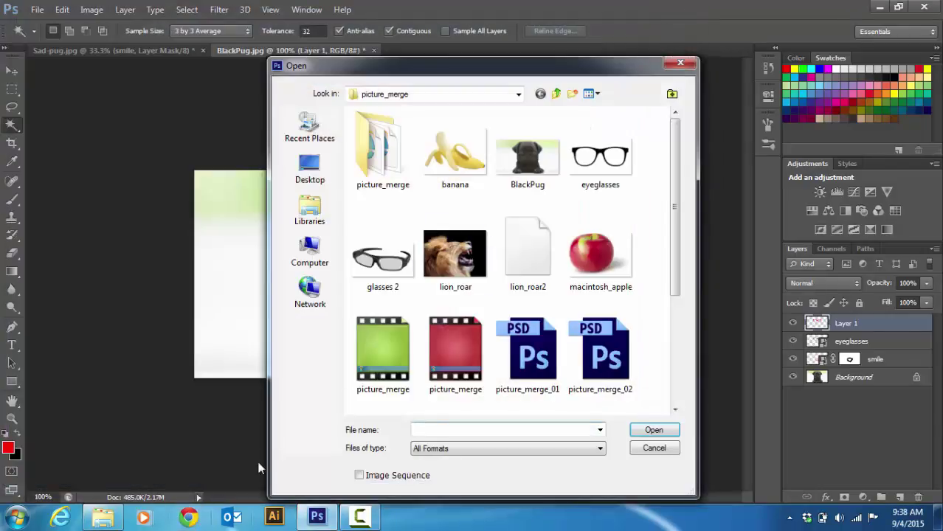
pyautogui.click(526, 163)
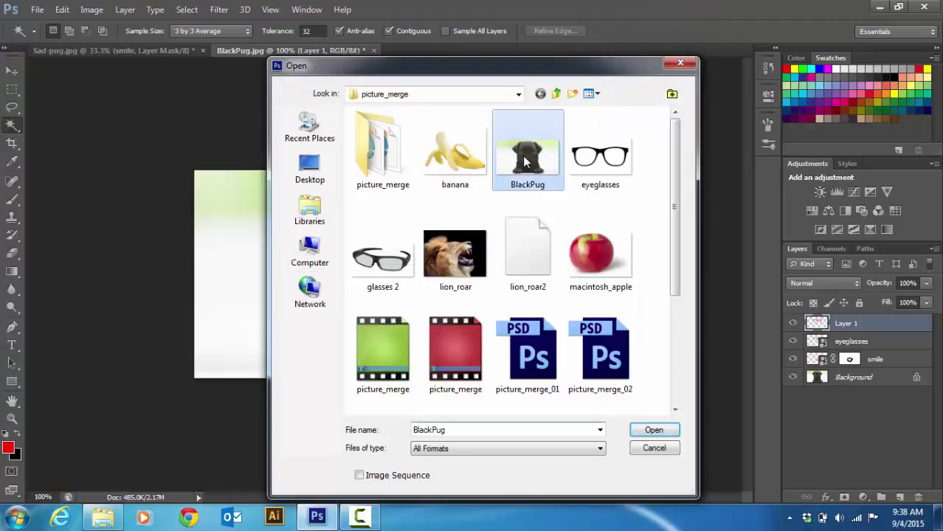
pyautogui.doubleClick(526, 162)
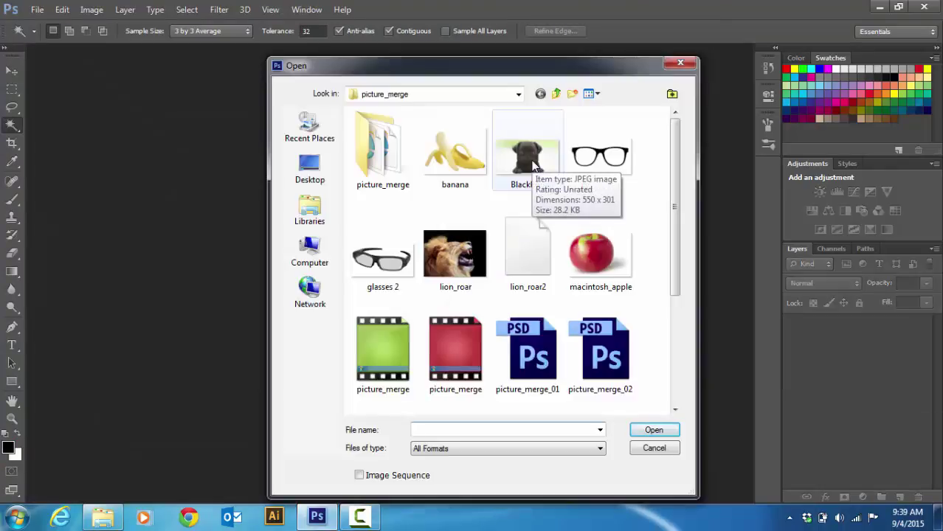
pyautogui.doubleClick(530, 163)
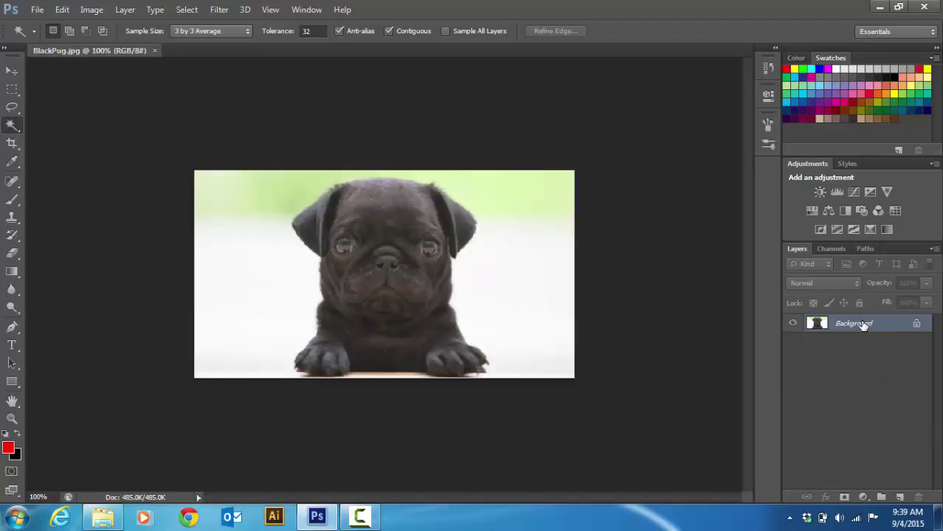
# - Duplicate Background, test a red brush stroke, delete that copy, then duplicate Background again
pyautogui.moveTo(862, 324); pyautogui.dragTo(896, 498)
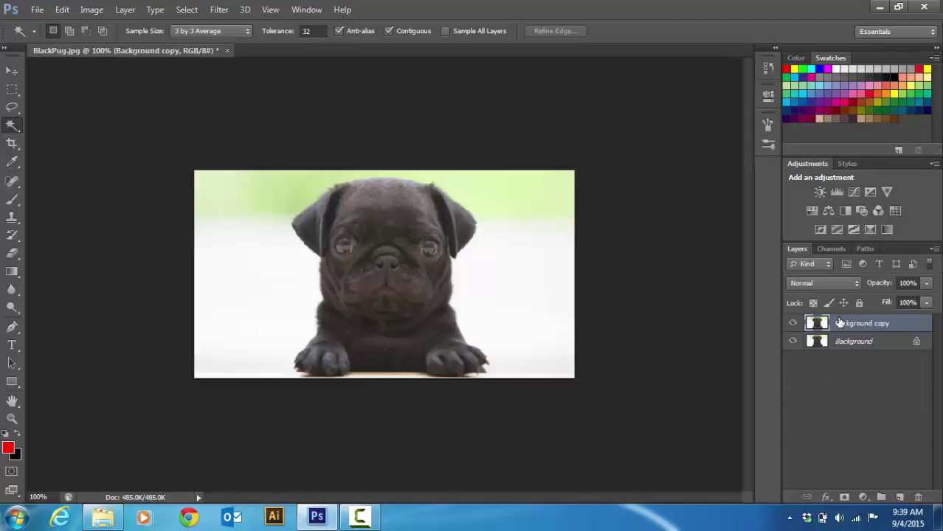
pyautogui.click(12, 199)
pyautogui.moveTo(332, 193)
pyautogui.mouseDown()
pyautogui.moveTo(160, 336)
pyautogui.moveTo(486, 248)
pyautogui.mouseUp()
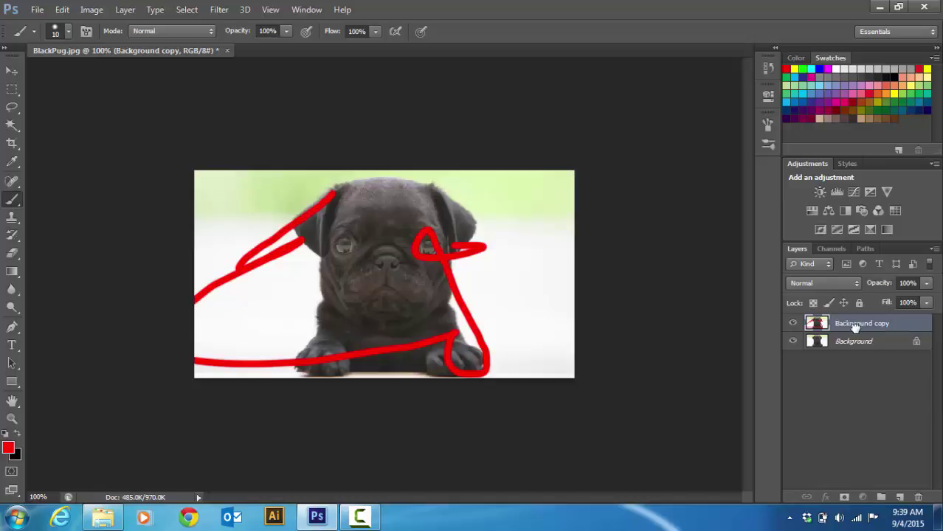
pyautogui.moveTo(848, 326)
pyautogui.mouseDown()
pyautogui.moveTo(918, 471)
pyautogui.moveTo(918, 496)
pyautogui.mouseUp()
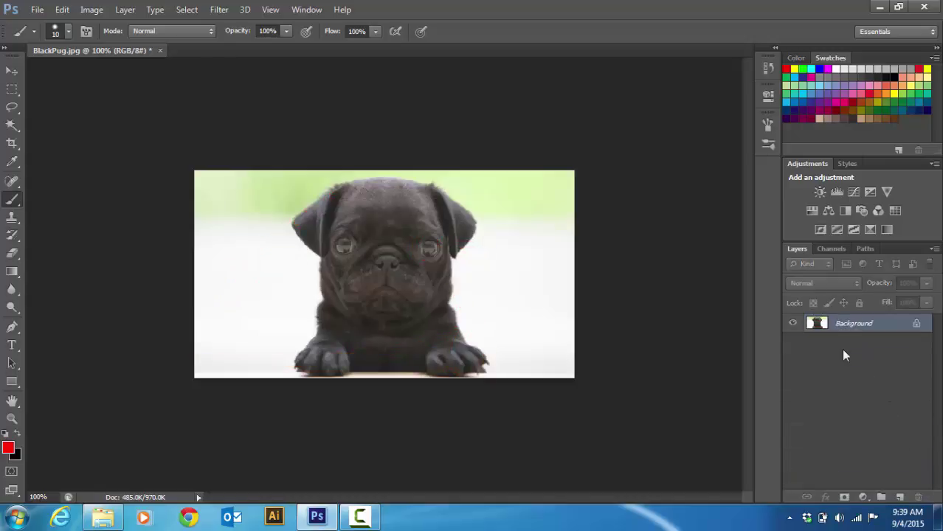
pyautogui.moveTo(837, 327); pyautogui.dragTo(900, 497)
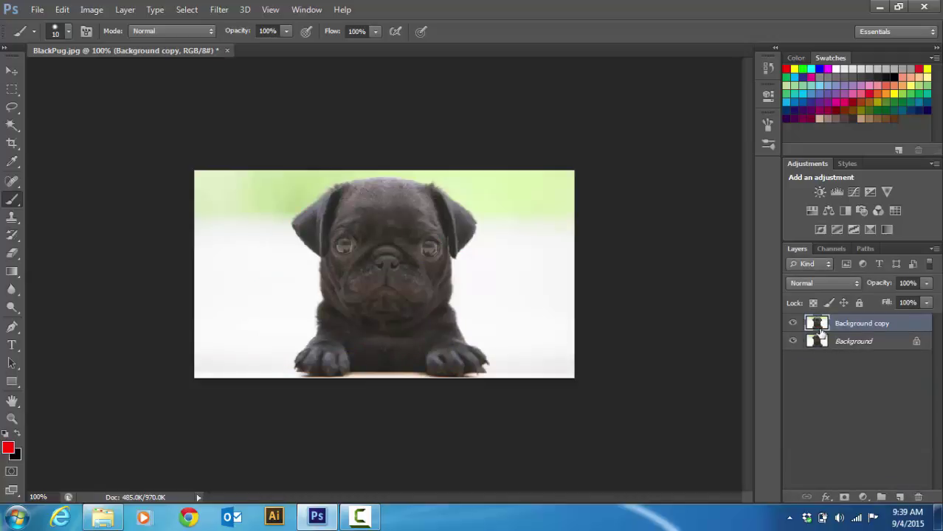
# - Use File > Place to bring the smile image into BlackPug.jpg
pyautogui.click(35, 10)
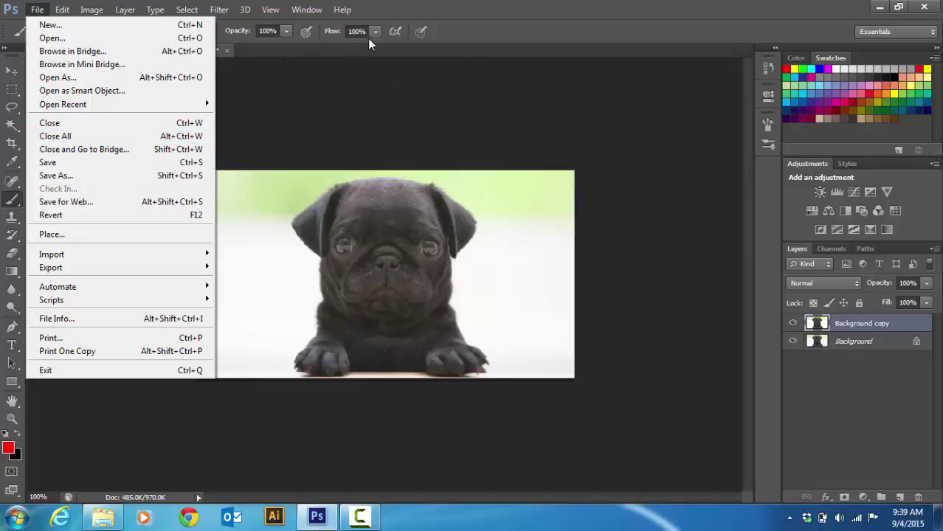
pyautogui.click(66, 237)
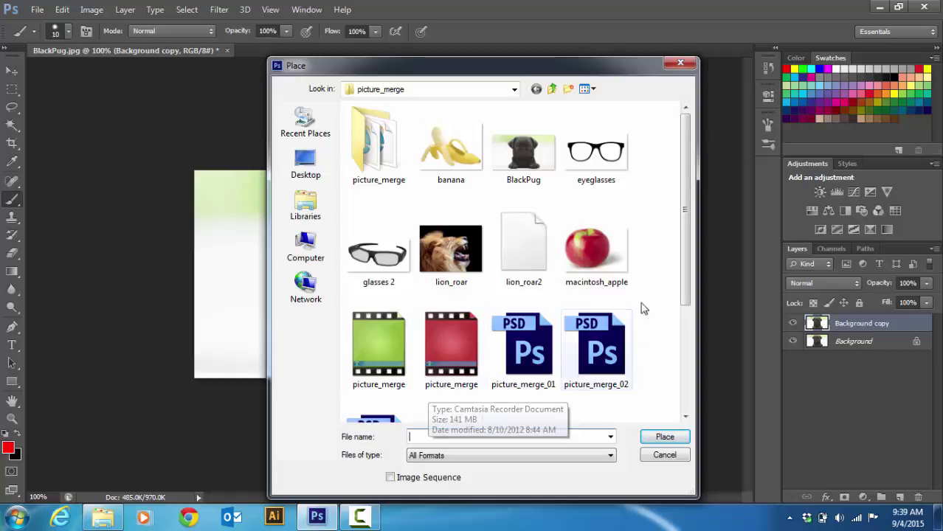
pyautogui.scroll(-3, 688, 222)
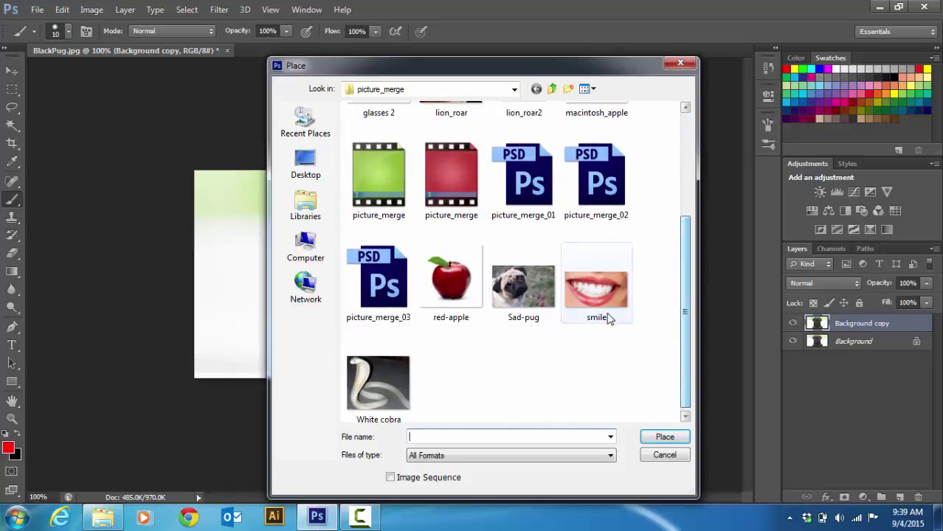
pyautogui.click(601, 292)
pyautogui.doubleClick(600, 291)
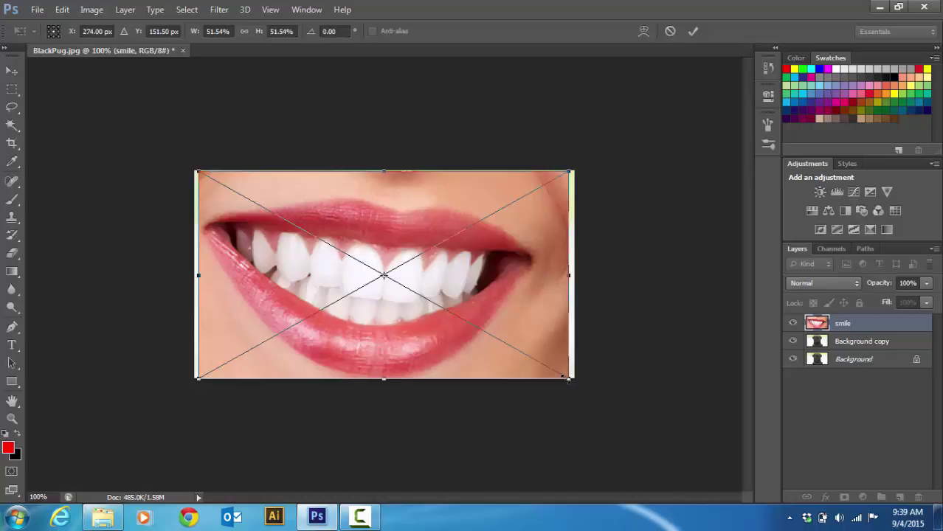
# - Resize the placed smile to fit the pug's mouth, rotate it about -4°, and commit
pyautogui.moveTo(567, 378); pyautogui.dragTo(374, 295)
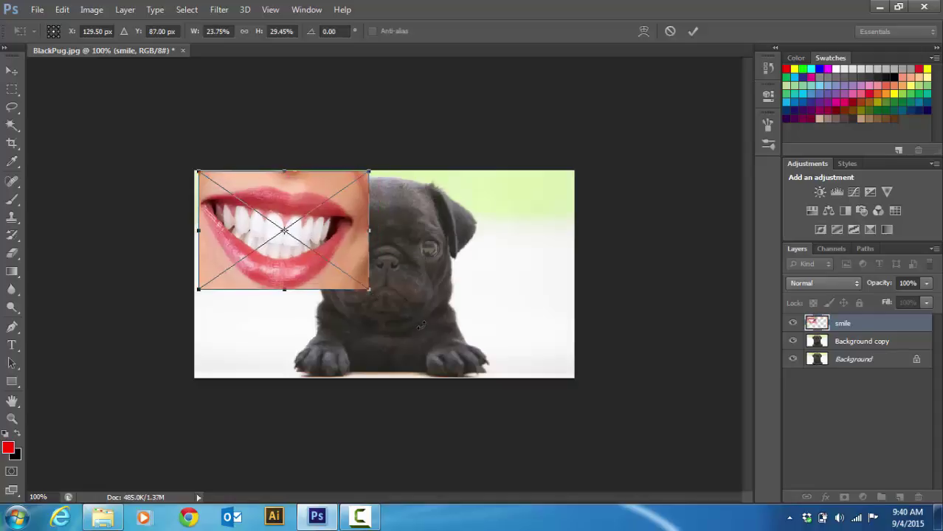
pyautogui.hotkey('ctrl', 'z')
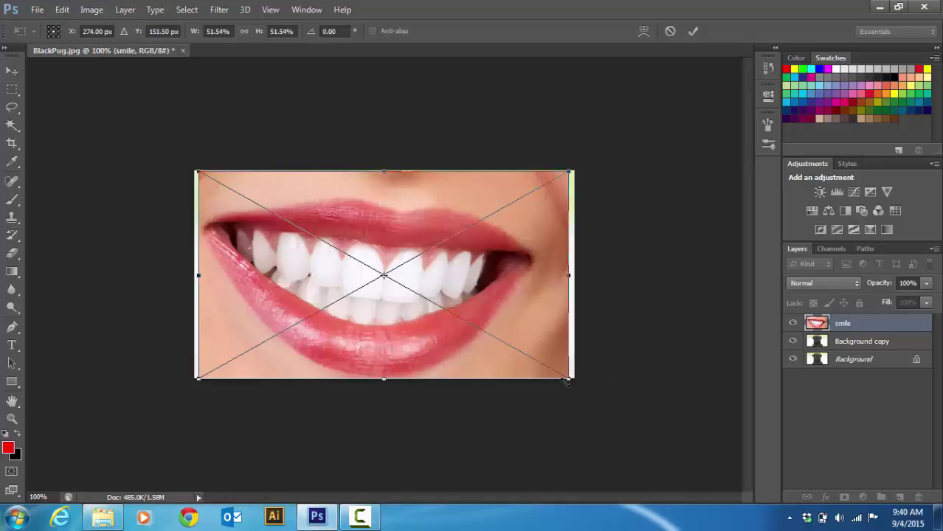
pyautogui.moveTo(567, 375); pyautogui.dragTo(408, 302)
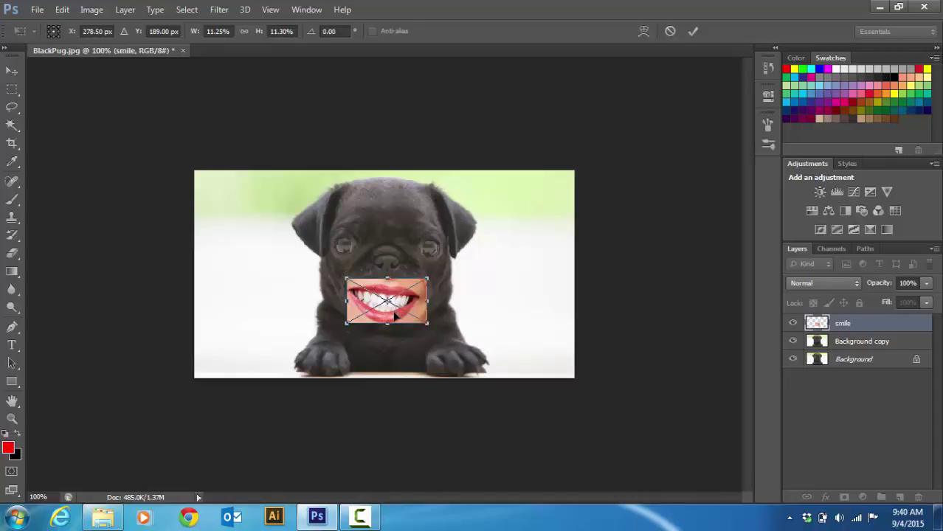
pyautogui.moveTo(388, 278); pyautogui.dragTo(388, 270)
pyautogui.moveTo(347, 298); pyautogui.dragTo(354, 298)
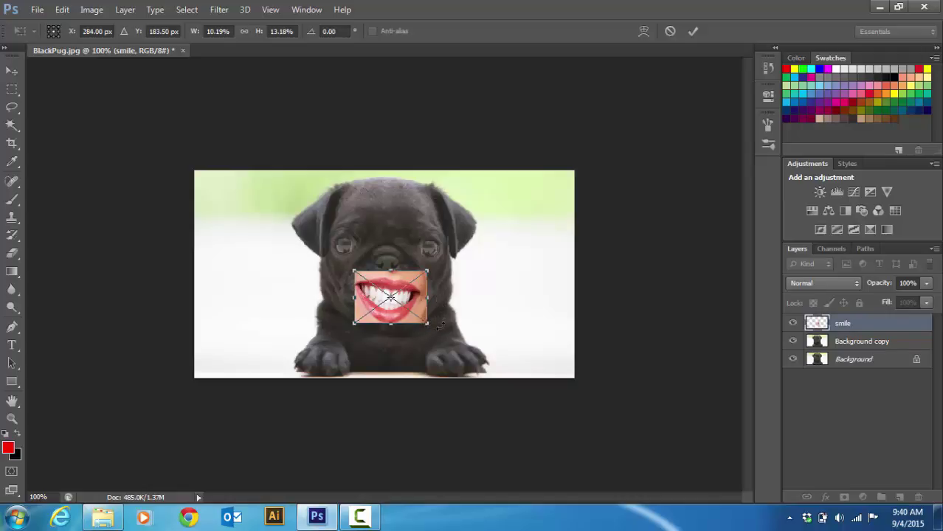
pyautogui.moveTo(437, 330); pyautogui.dragTo(440, 329)
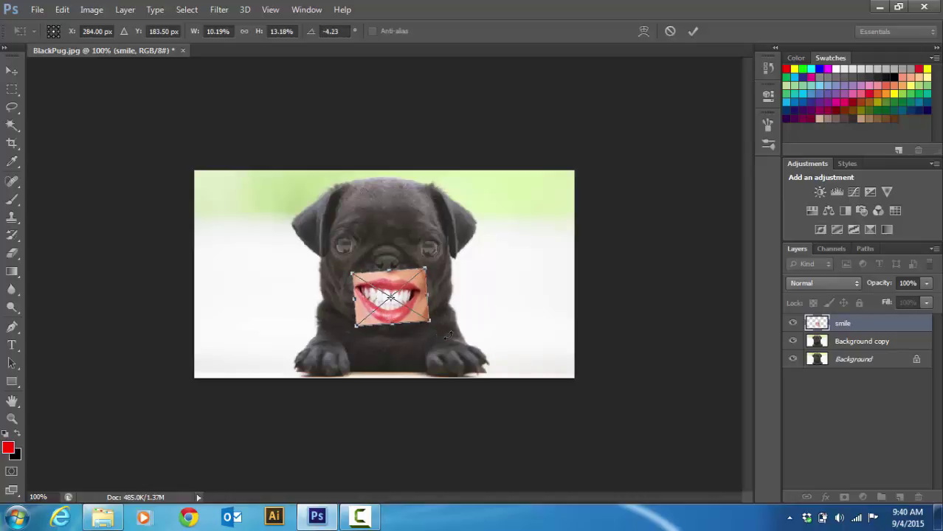
pyautogui.press('Return')
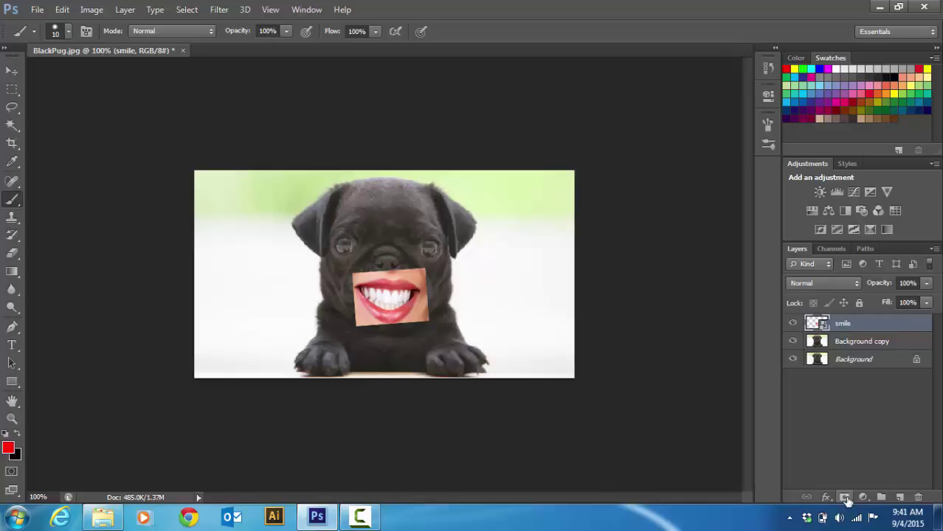
# - Add a white layer mask to the smile layer and zoom to 300% on the face
pyautogui.click(845, 499)
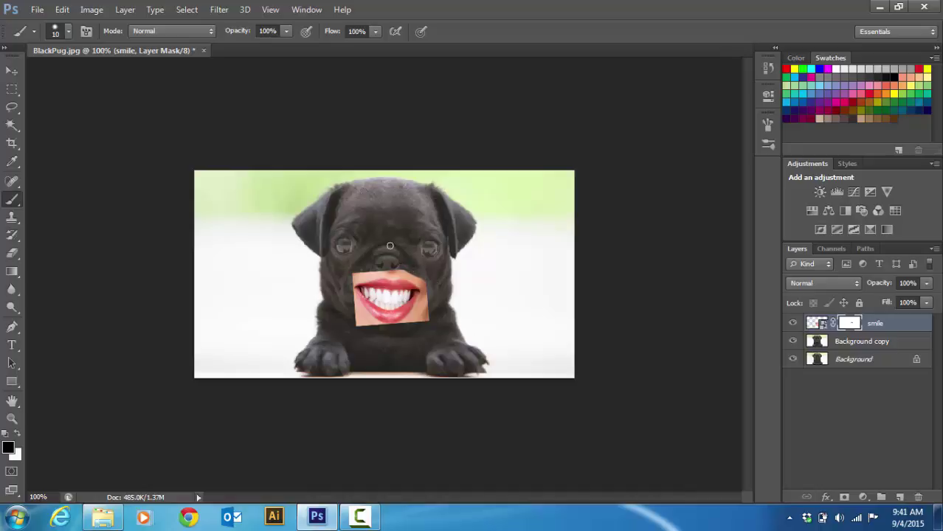
pyautogui.hotkey('ctrl', '+')
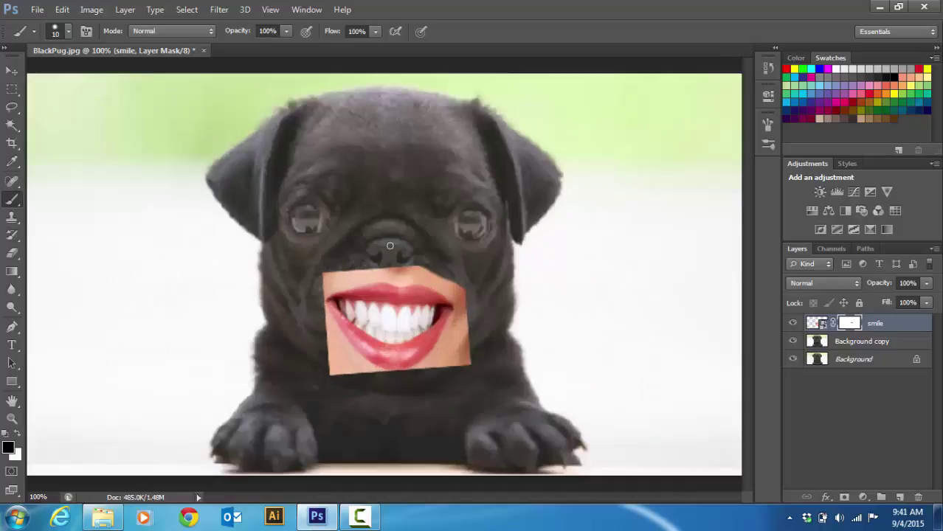
pyautogui.hotkey('ctrl', '-')
pyautogui.hotkey('ctrl', '-')
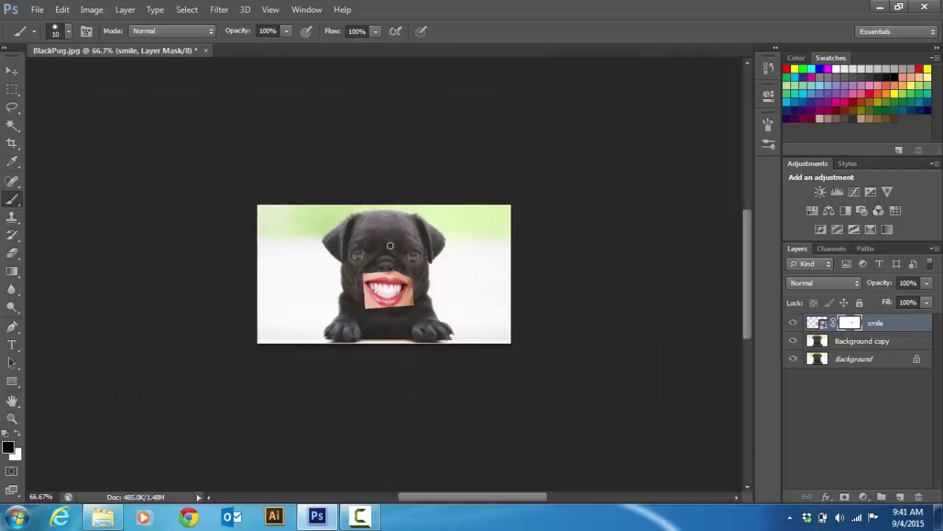
pyautogui.hotkey('ctrl', '+')
pyautogui.hotkey('ctrl', '+')
pyautogui.hotkey('ctrl', '+')
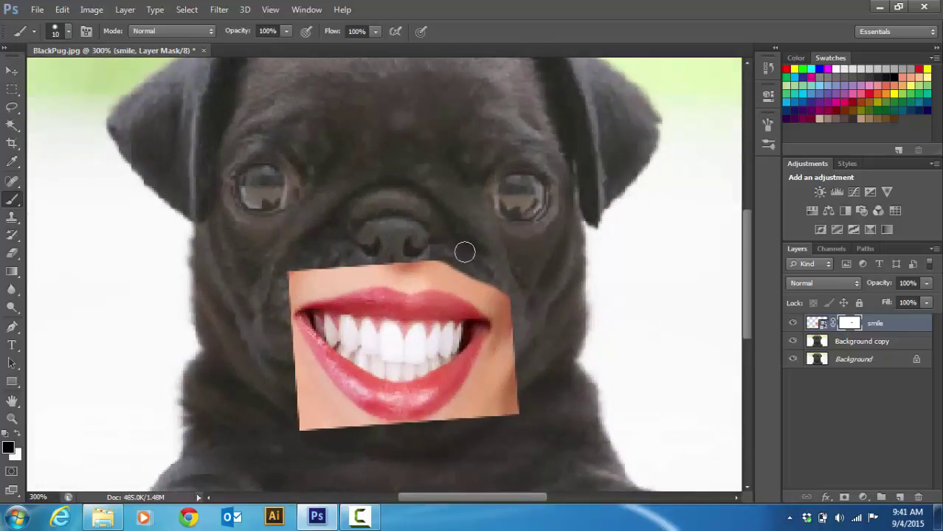
# - Set brush hardness to 100% and mask out skin along the smile's top and left edges
pyautogui.click(69, 33)
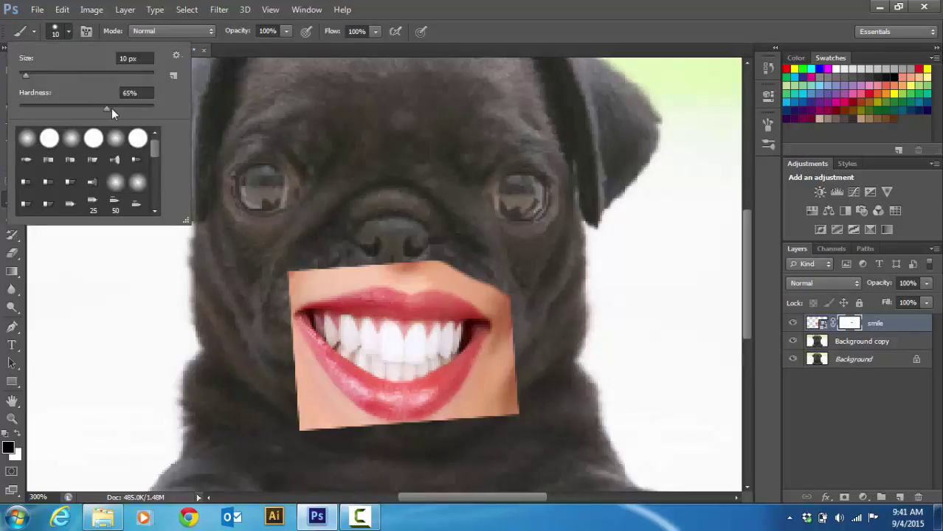
pyautogui.moveTo(108, 108); pyautogui.dragTo(163, 108)
pyautogui.moveTo(462, 267)
pyautogui.mouseDown()
pyautogui.moveTo(380, 262)
pyautogui.moveTo(279, 289)
pyautogui.moveTo(394, 265)
pyautogui.mouseUp()
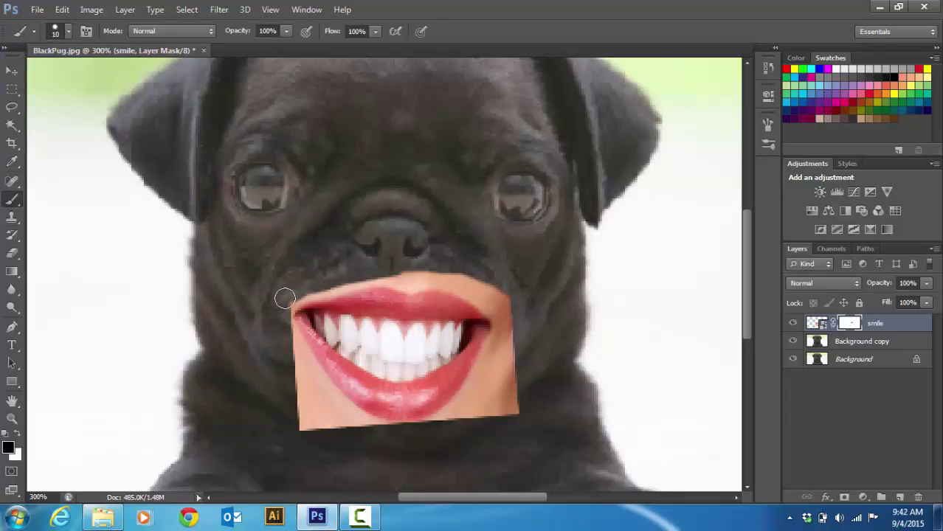
pyautogui.moveTo(286, 351); pyautogui.dragTo(308, 373)
pyautogui.moveTo(323, 414)
pyautogui.mouseDown()
pyautogui.moveTo(278, 389)
pyautogui.moveTo(289, 446)
pyautogui.moveTo(288, 362)
pyautogui.moveTo(304, 430)
pyautogui.moveTo(316, 390)
pyautogui.moveTo(356, 425)
pyautogui.moveTo(407, 438)
pyautogui.moveTo(459, 420)
pyautogui.moveTo(520, 372)
pyautogui.moveTo(494, 426)
pyautogui.moveTo(506, 419)
pyautogui.moveTo(481, 402)
pyautogui.moveTo(516, 334)
pyautogui.moveTo(489, 386)
pyautogui.moveTo(508, 336)
pyautogui.moveTo(506, 299)
pyautogui.moveTo(456, 274)
pyautogui.moveTo(389, 263)
pyautogui.mouseUp()
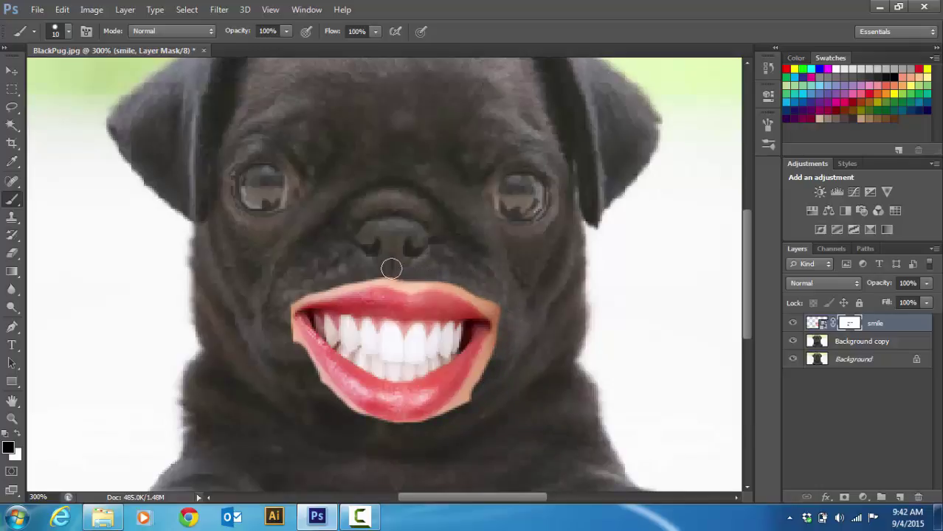
# - Hide the skin above the upper lip and shrink the brush for finer masking
pyautogui.click(68, 31)
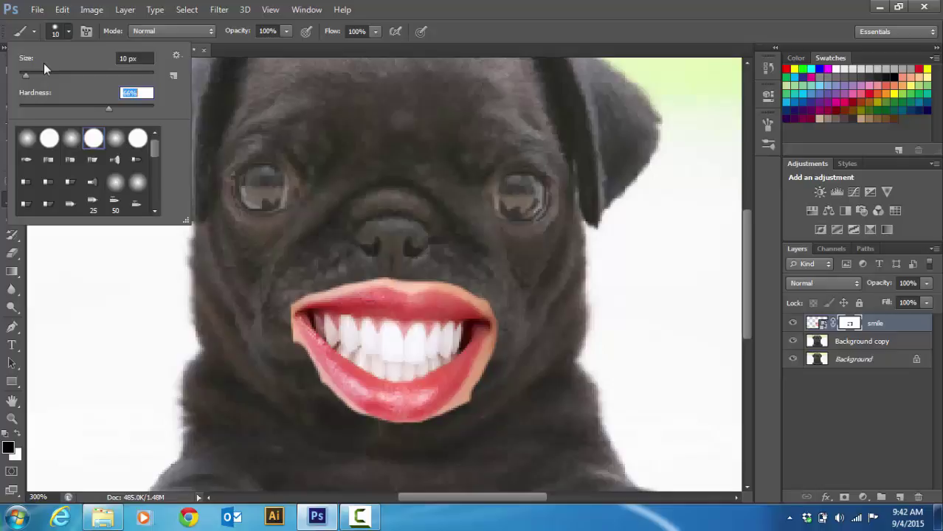
pyautogui.click(411, 278)
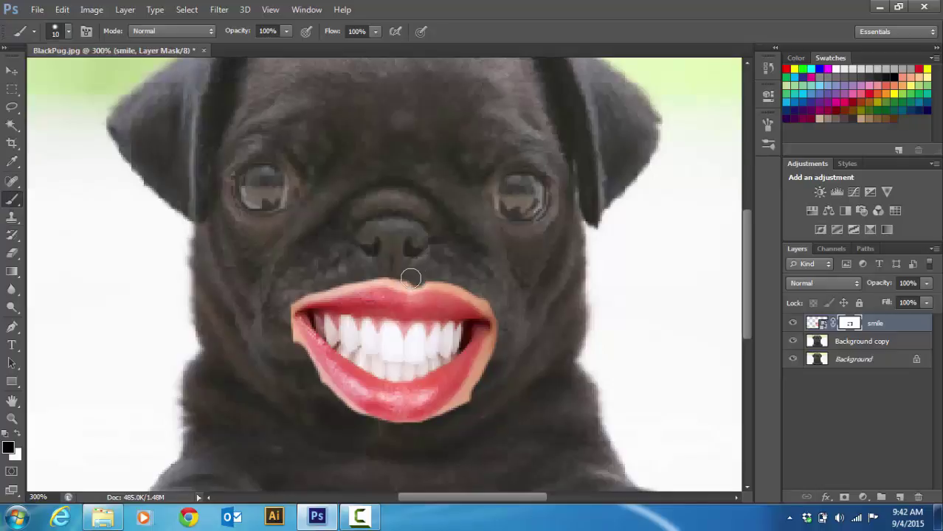
pyautogui.moveTo(411, 278); pyautogui.dragTo(335, 278)
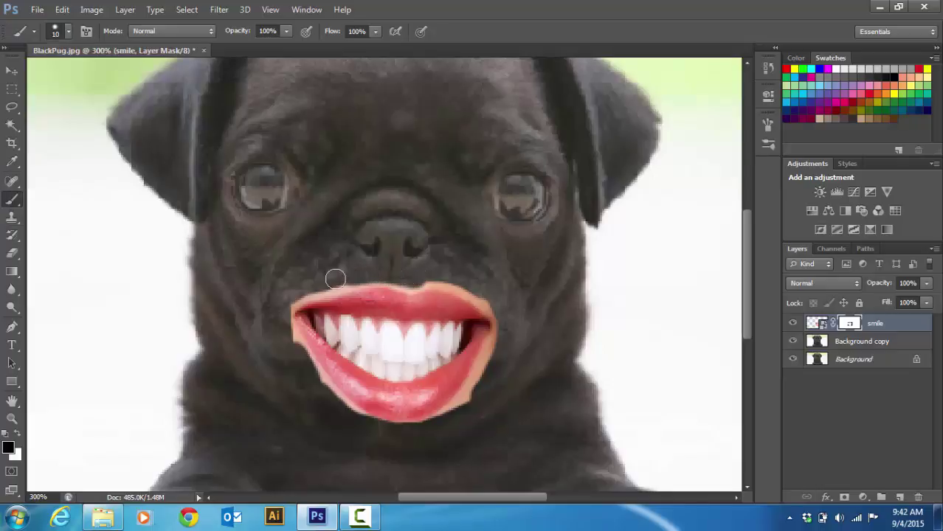
pyautogui.click(66, 33)
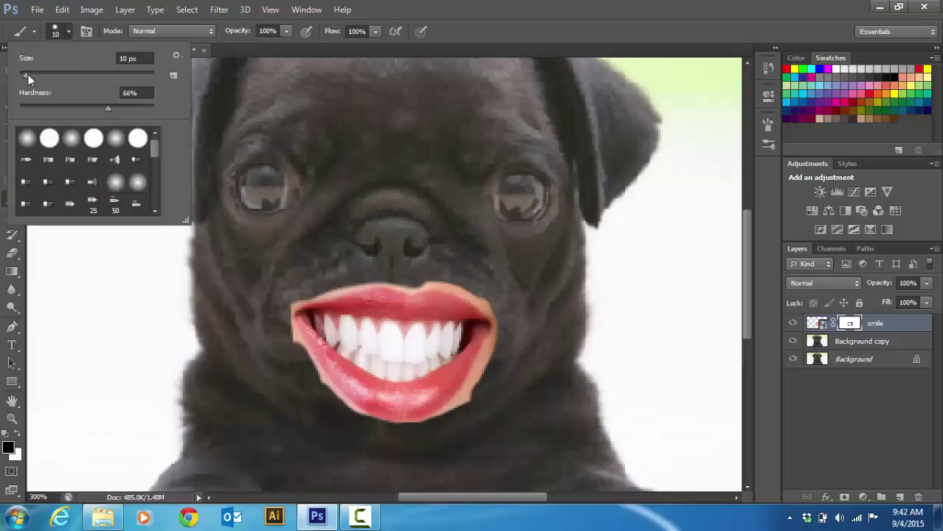
pyautogui.click(347, 194)
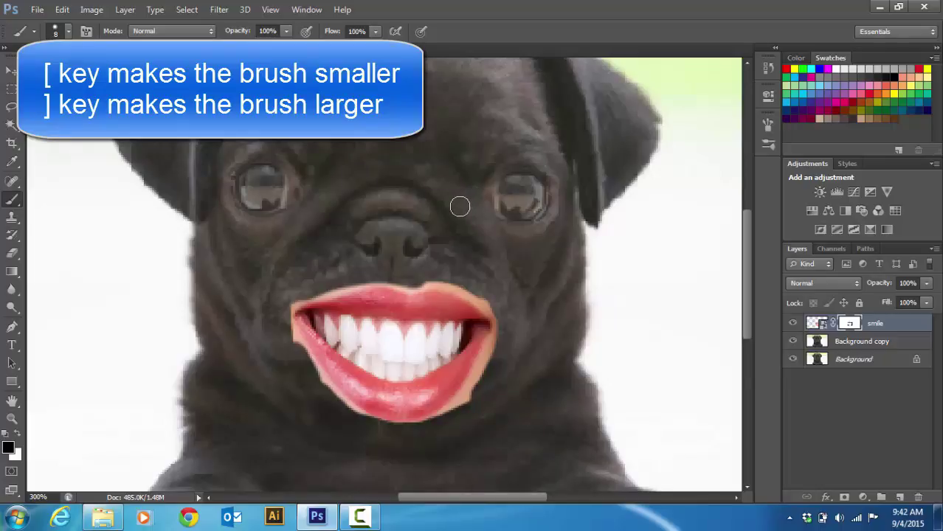
pyautogui.press('[')
pyautogui.press('[')
pyautogui.press('[')
pyautogui.press('[')
pyautogui.press('[')
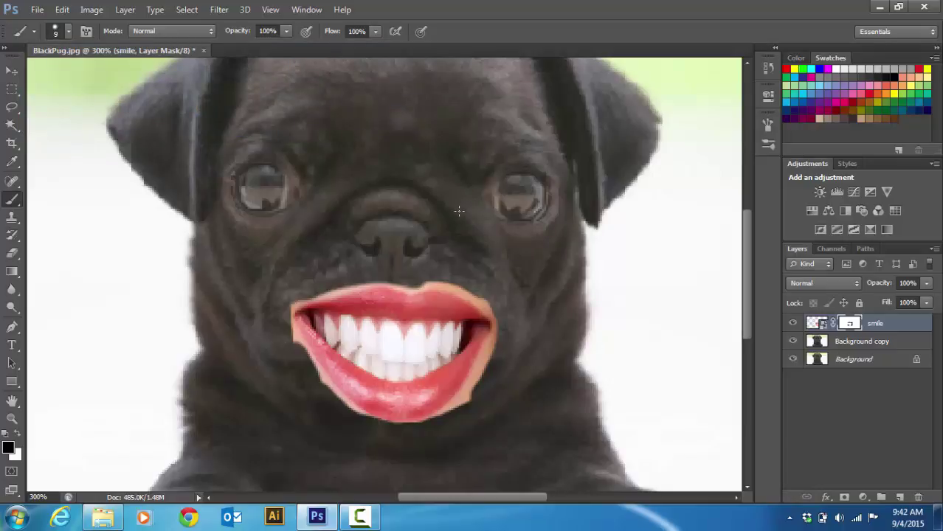
pyautogui.press('[')
pyautogui.press('[')
pyautogui.press('[')
# - Paint black on the mask over leftover skin at the lips' right corner and lower-left edge
pyautogui.moveTo(497, 313)
pyautogui.mouseDown()
pyautogui.moveTo(446, 281)
pyautogui.moveTo(383, 276)
pyautogui.moveTo(281, 308)
pyautogui.mouseUp()
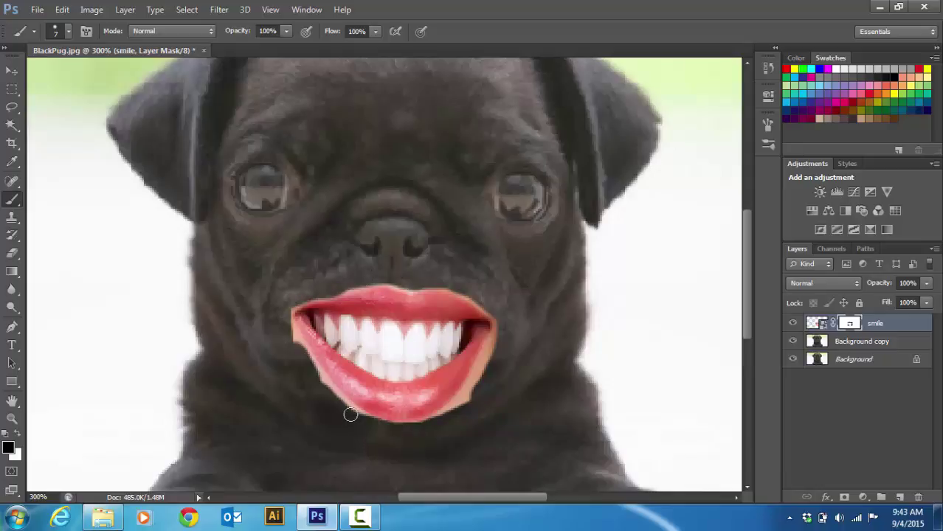
pyautogui.moveTo(344, 407); pyautogui.dragTo(281, 322)
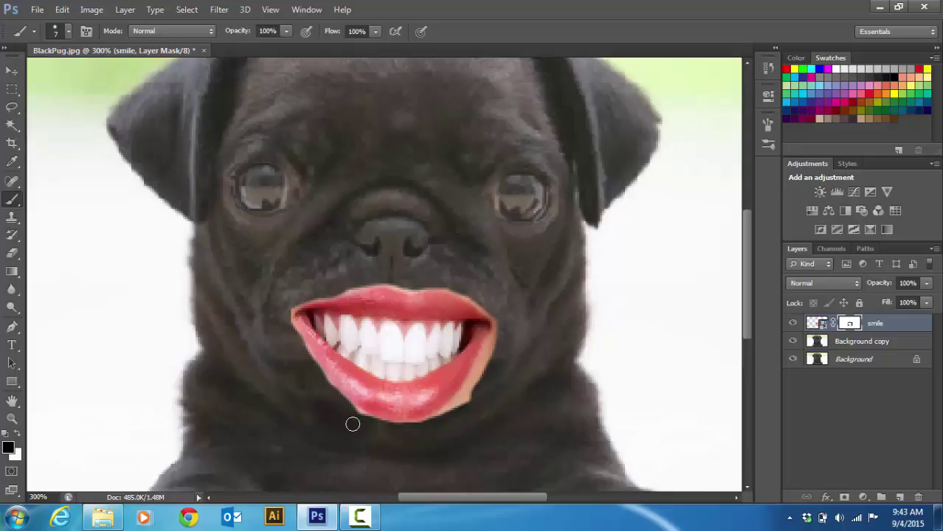
pyautogui.hotkey('ctrl', '+')
pyautogui.hotkey('ctrl', '+')
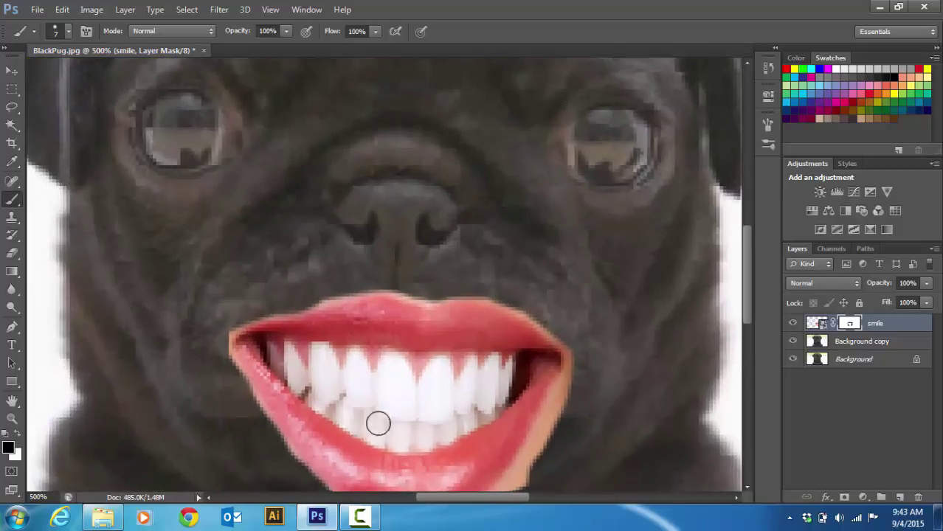
pyautogui.scroll(-2, 435, 391)
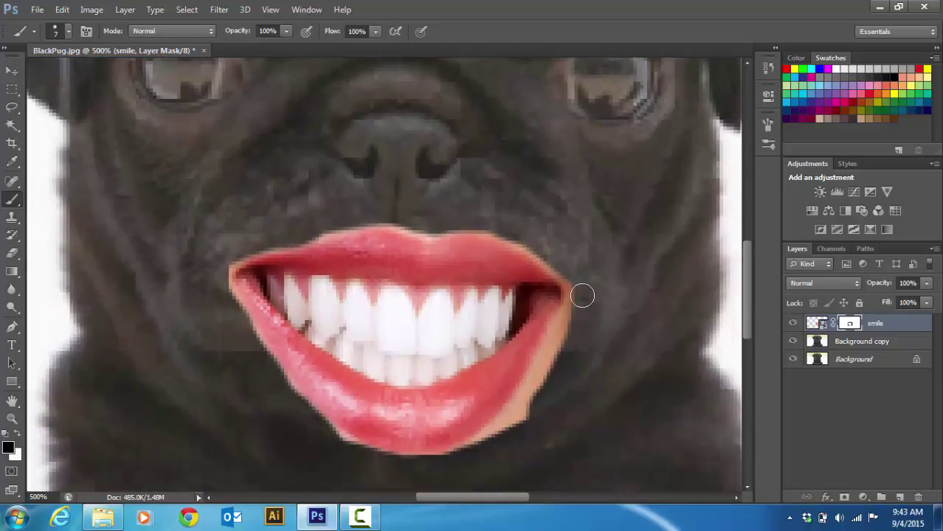
pyautogui.moveTo(582, 296)
pyautogui.mouseDown()
pyautogui.moveTo(511, 414)
pyautogui.moveTo(451, 463)
pyautogui.moveTo(401, 468)
pyautogui.moveTo(349, 451)
pyautogui.moveTo(278, 389)
pyautogui.moveTo(257, 356)
pyautogui.mouseUp()
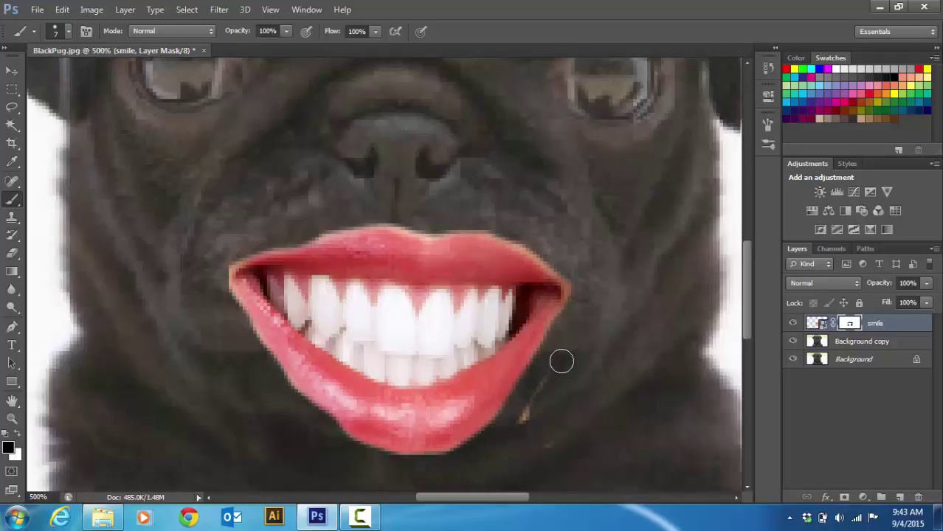
pyautogui.moveTo(561, 360); pyautogui.dragTo(518, 441)
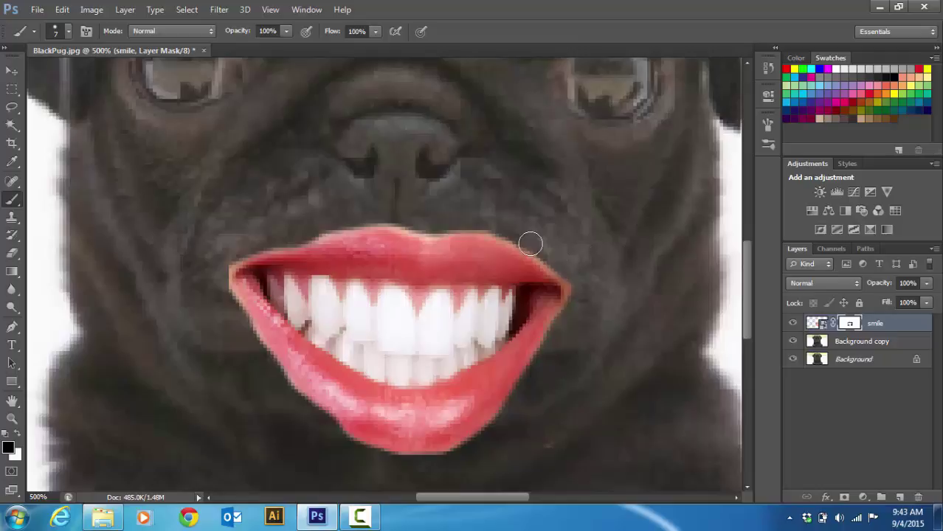
pyautogui.moveTo(531, 243); pyautogui.dragTo(585, 297)
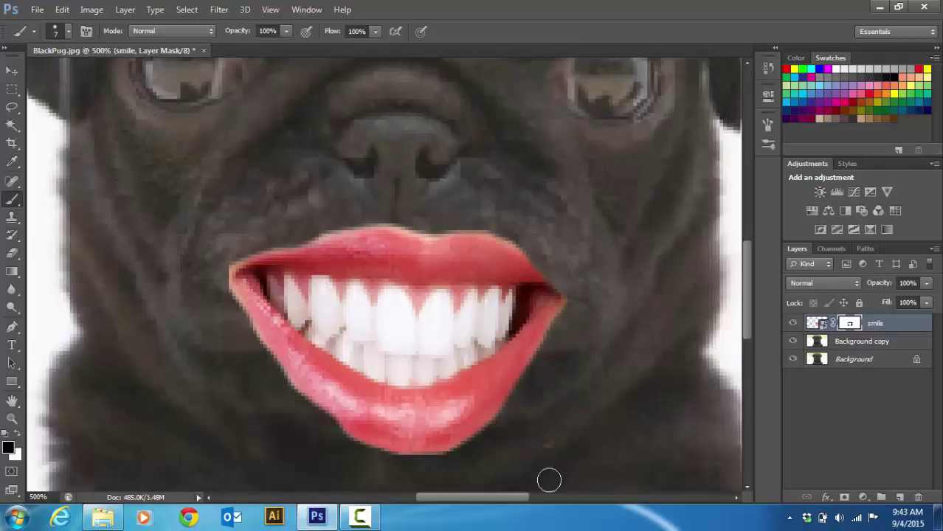
# - Paint white on the mask to restore lip at the right corner and lower lip edge
pyautogui.click(16, 434)
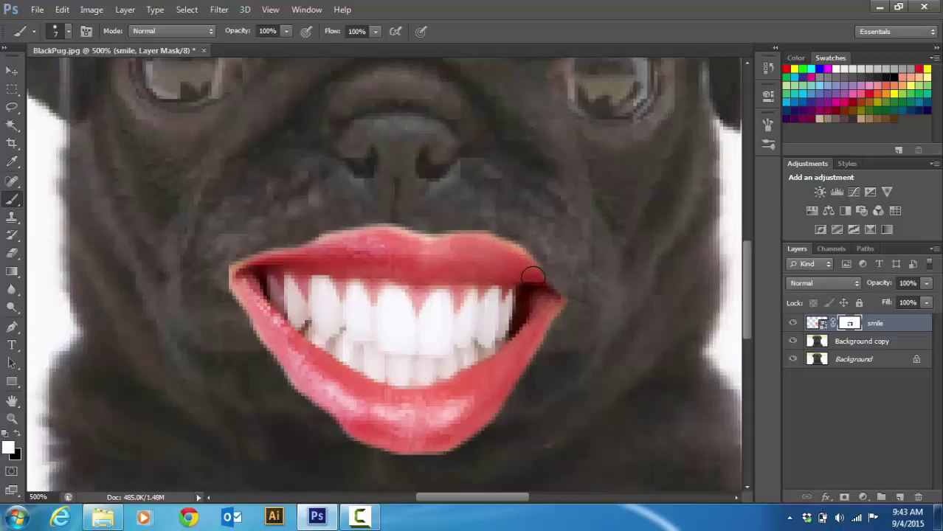
pyautogui.moveTo(538, 278)
pyautogui.mouseDown()
pyautogui.moveTo(557, 301)
pyautogui.moveTo(544, 296)
pyautogui.mouseUp()
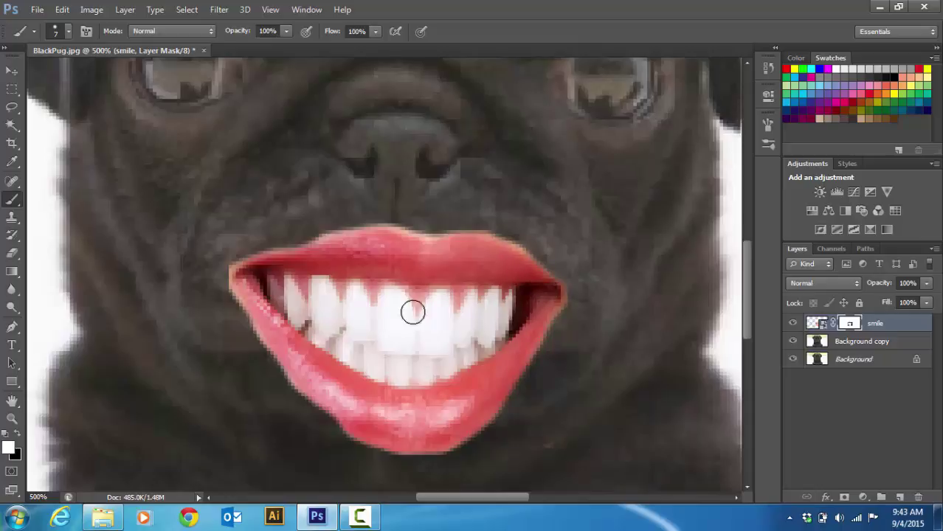
pyautogui.click(19, 436)
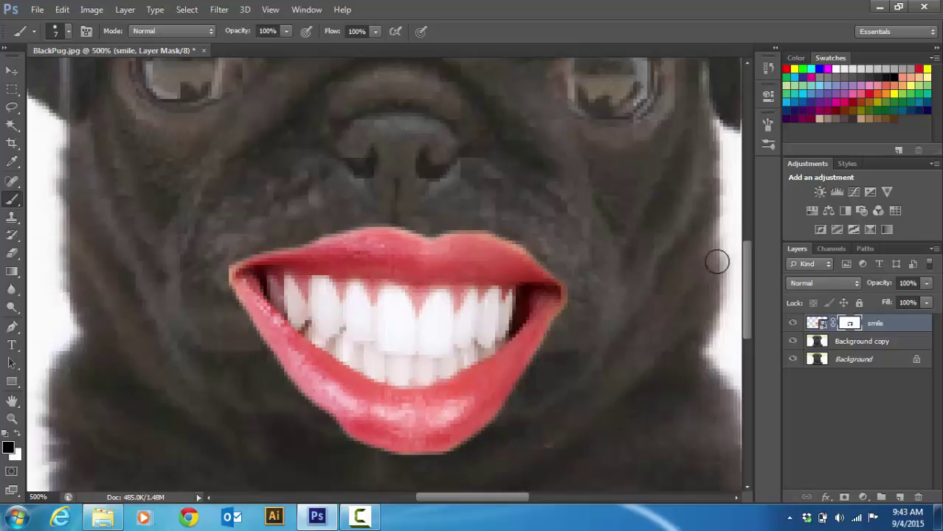
pyautogui.click(15, 435)
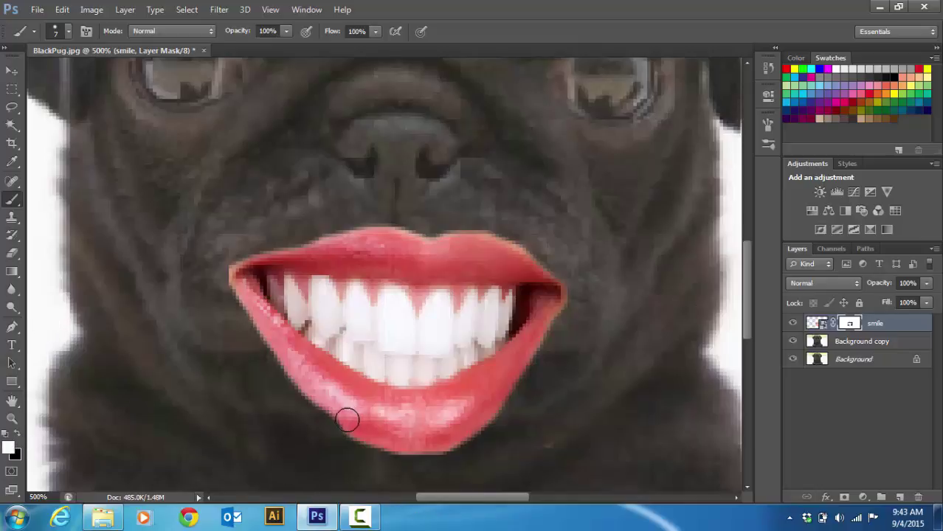
pyautogui.moveTo(343, 411); pyautogui.dragTo(328, 403)
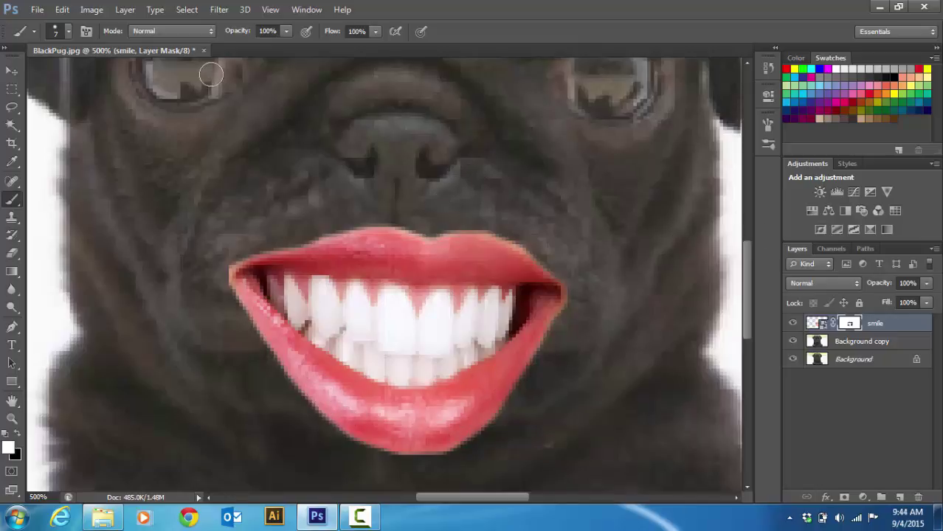
# - Nudge the smile layer slightly left and up, then fit the whole pug image in view
pyautogui.click(11, 71)
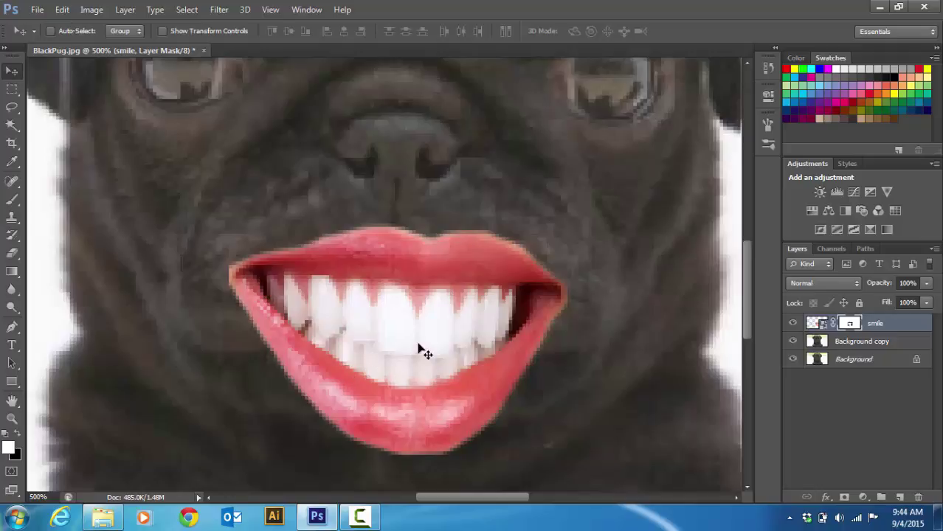
pyautogui.moveTo(413, 347); pyautogui.dragTo(403, 345)
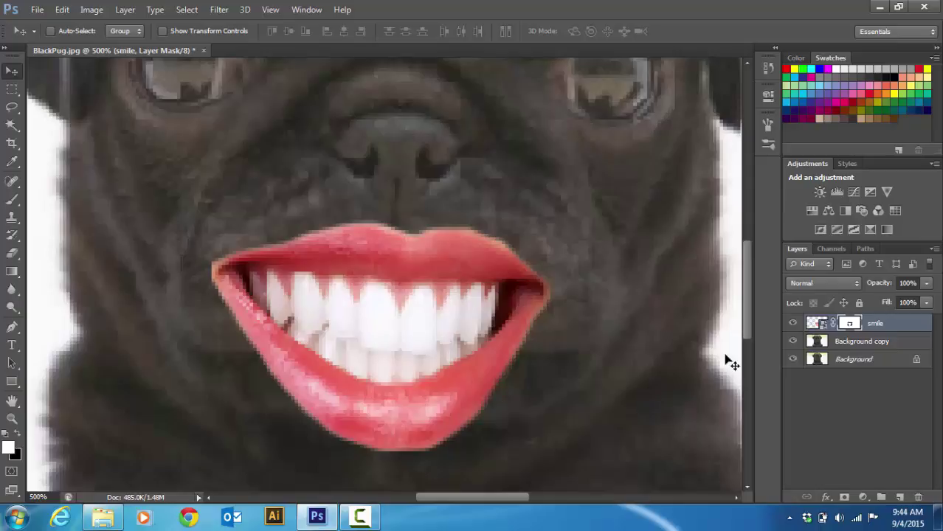
pyautogui.hotkey('ctrl', '1')
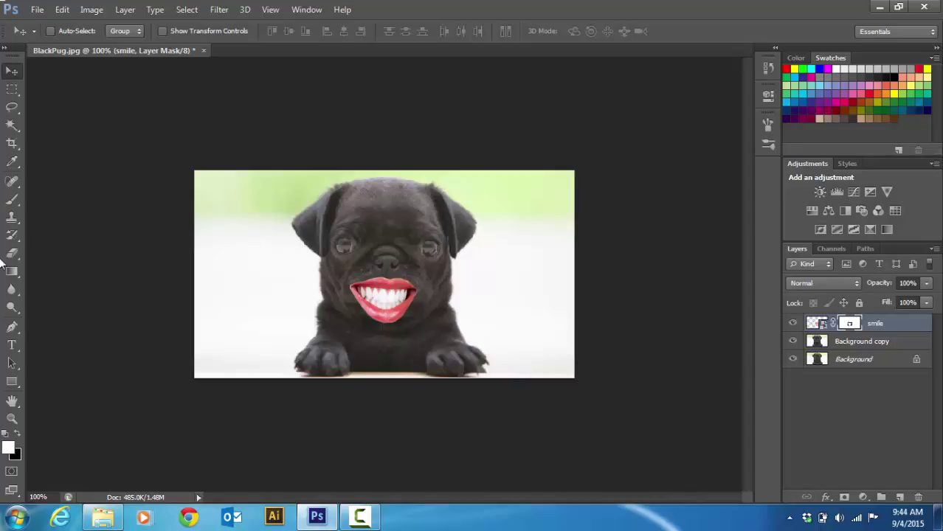
# - Transform the smile layer wider and squashed to about 80% height, and commit it
pyautogui.click(819, 324)
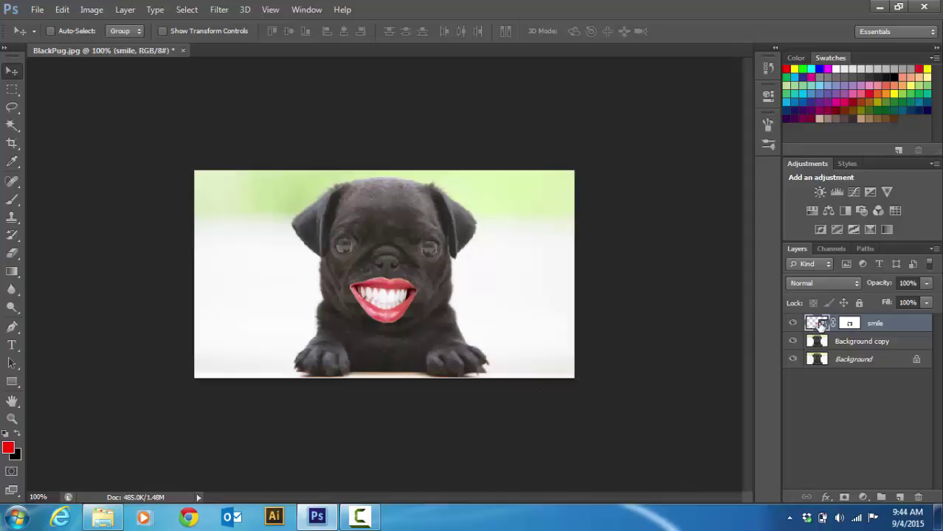
pyautogui.hotkey('ctrl', 't')
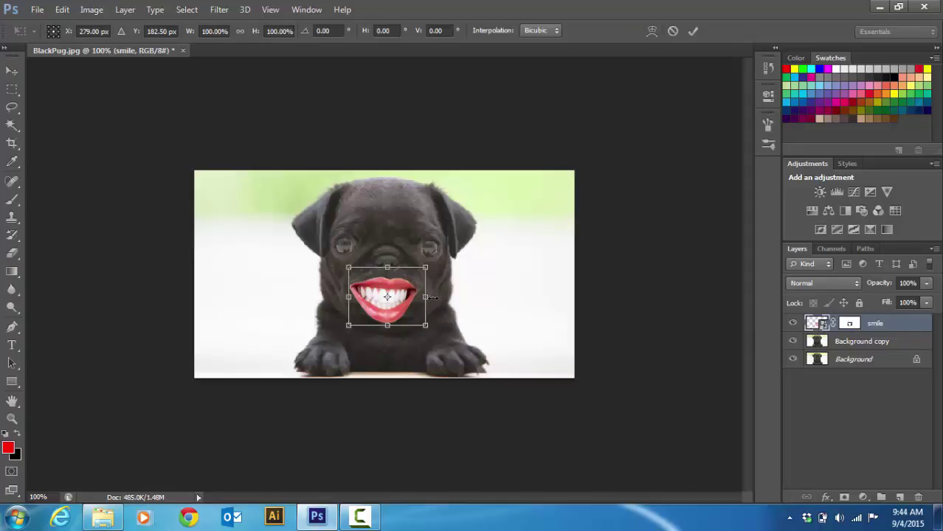
pyautogui.moveTo(425, 296); pyautogui.dragTo(434, 297)
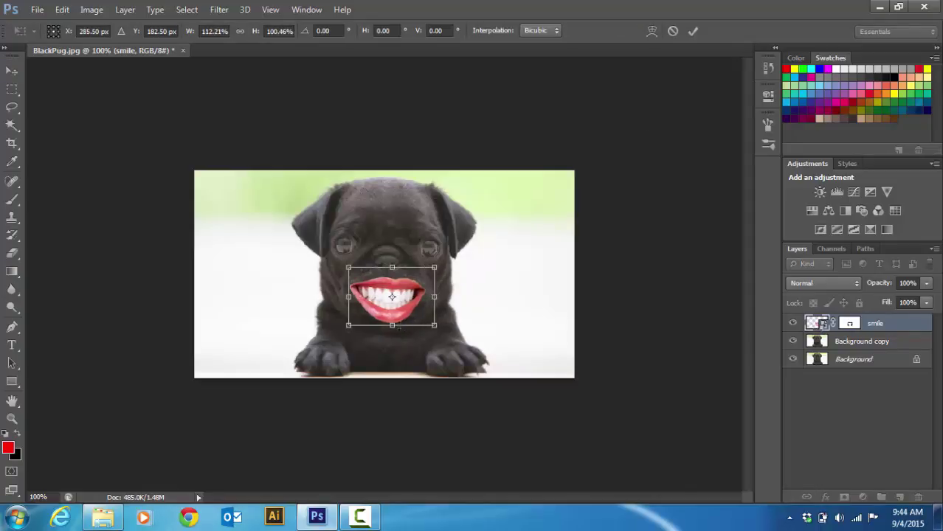
pyautogui.moveTo(392, 327); pyautogui.dragTo(375, 293)
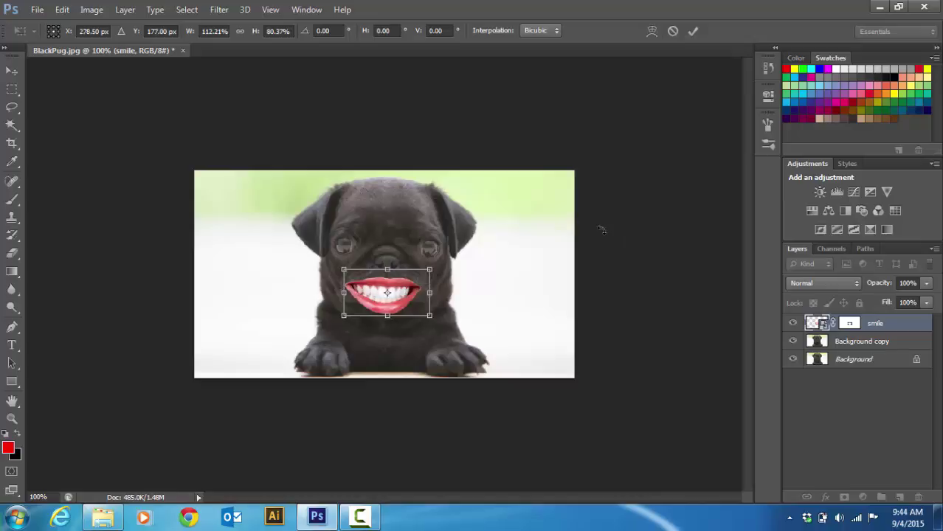
pyautogui.press('Return')
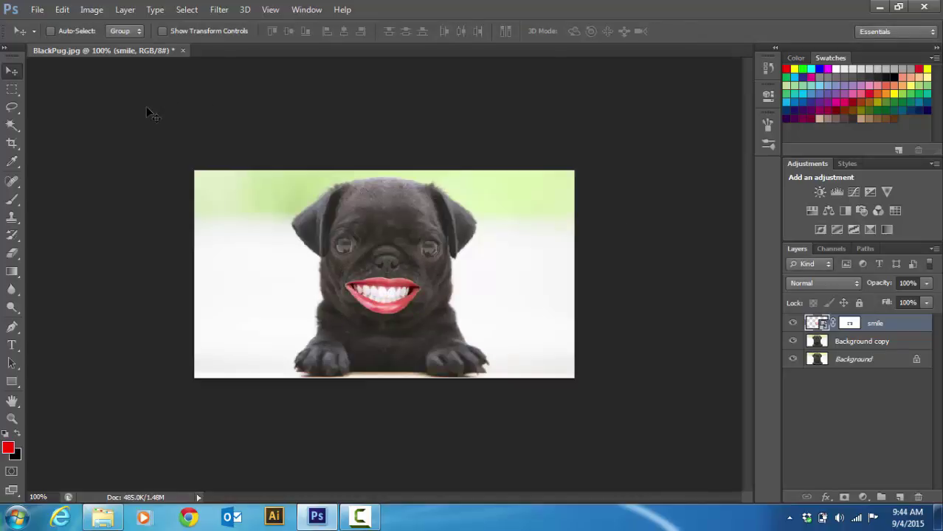
pyautogui.click(37, 10)
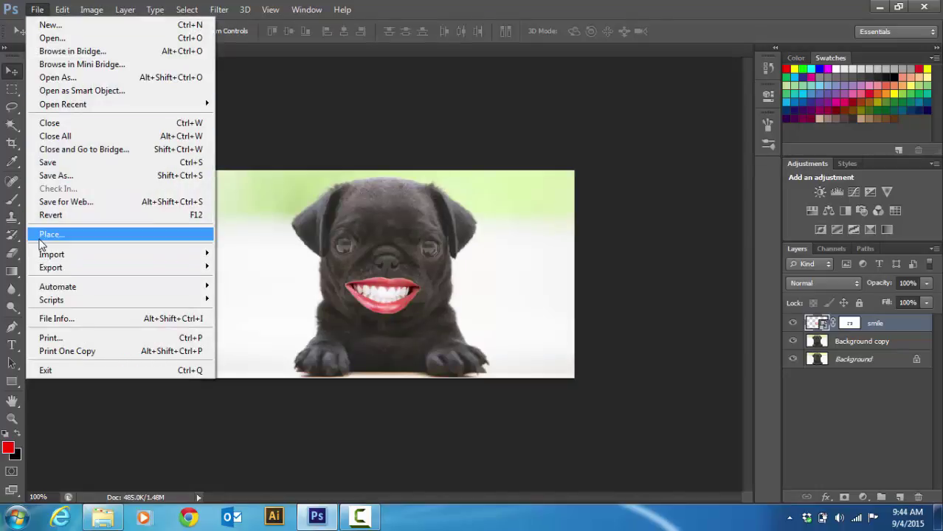
# - Place the eyeglasses image, scaled to about 19%, over the pug's eyes and commit it
pyautogui.click(43, 235)
pyautogui.doubleClick(603, 160)
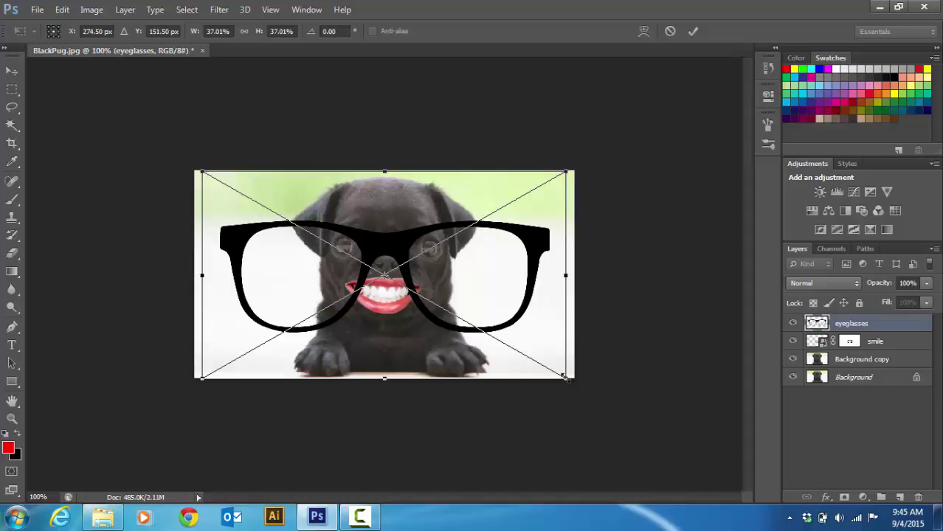
pyautogui.moveTo(566, 376); pyautogui.dragTo(485, 315)
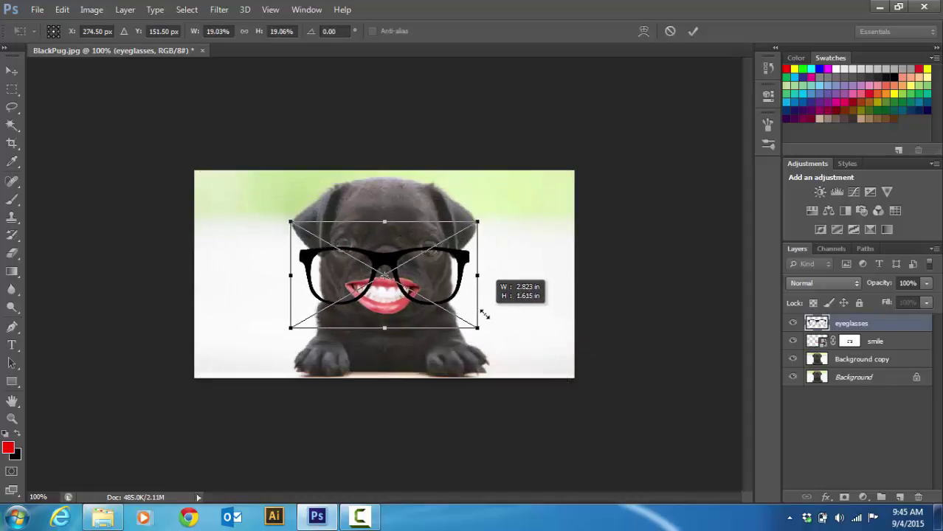
pyautogui.moveTo(388, 270); pyautogui.dragTo(387, 245)
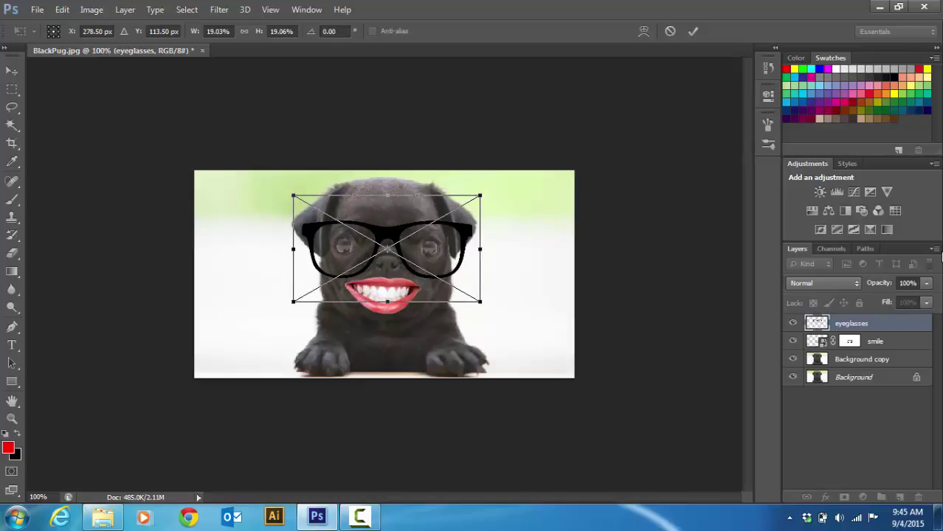
pyautogui.press('Left')
pyautogui.press('Left')
pyautogui.press('Left')
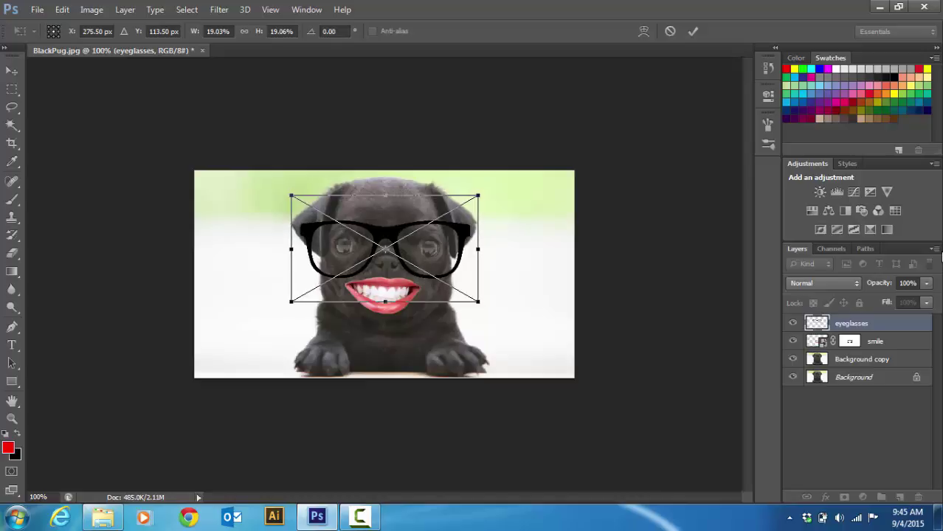
pyautogui.press('Right')
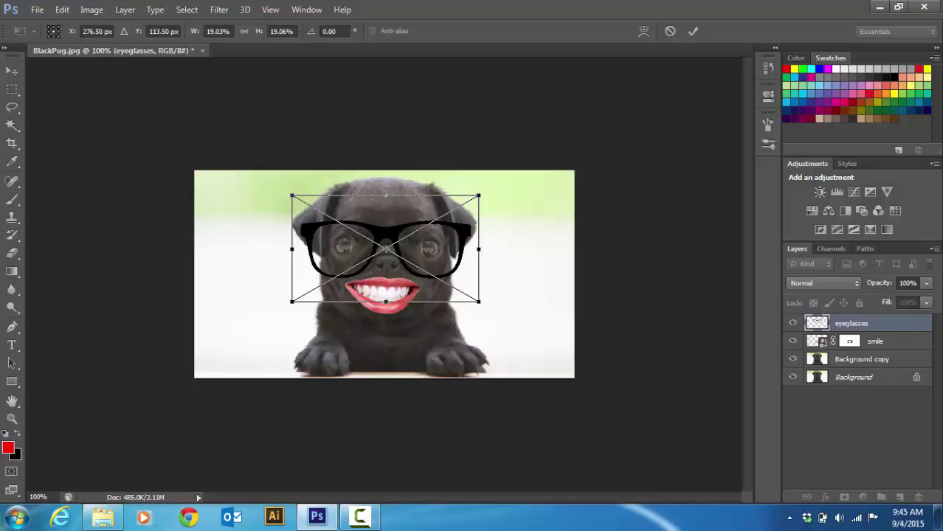
pyautogui.press('Return')
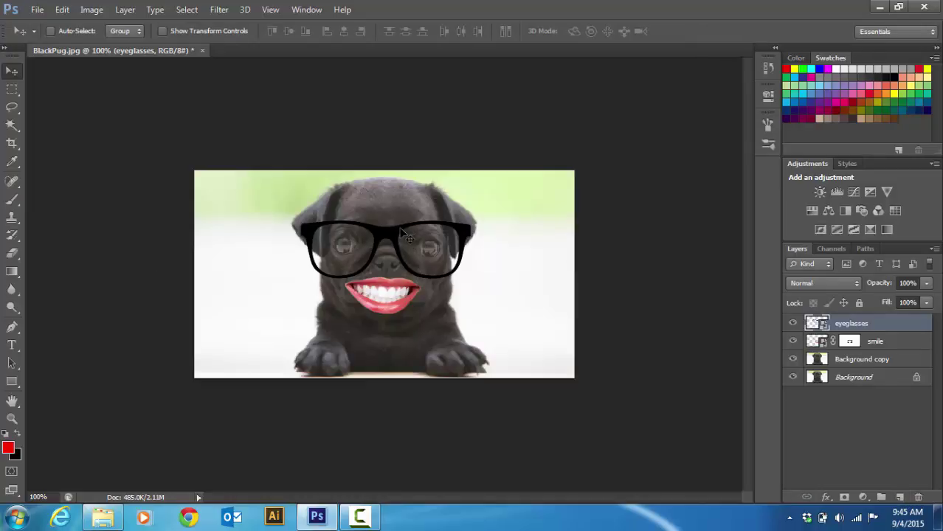
# - Set the foreground colour to yellow and select the eyeglasses frame by colour
pyautogui.click(927, 68)
pyautogui.click(12, 126)
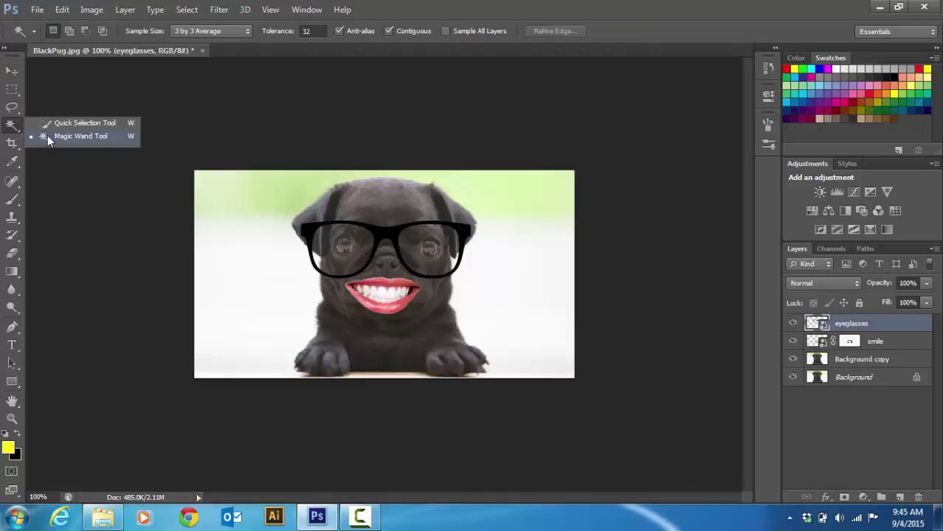
pyautogui.click(48, 136)
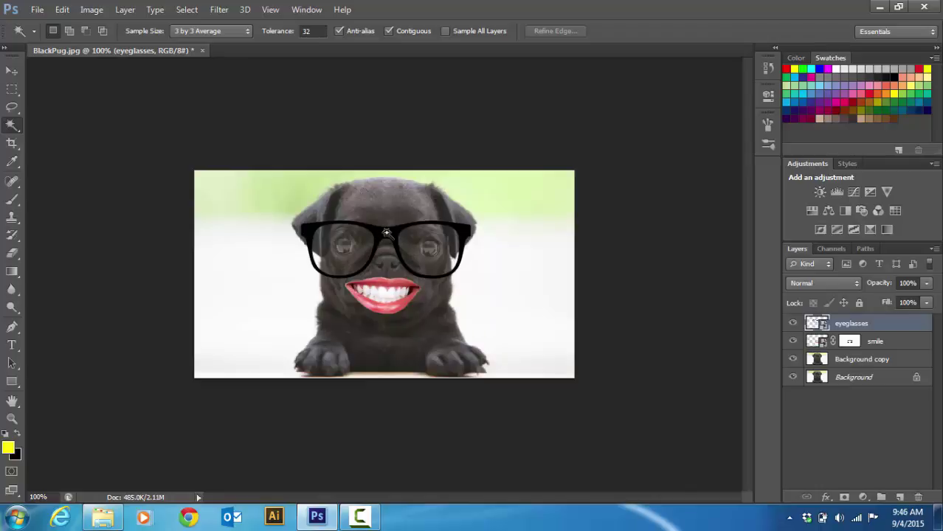
pyautogui.click(386, 233)
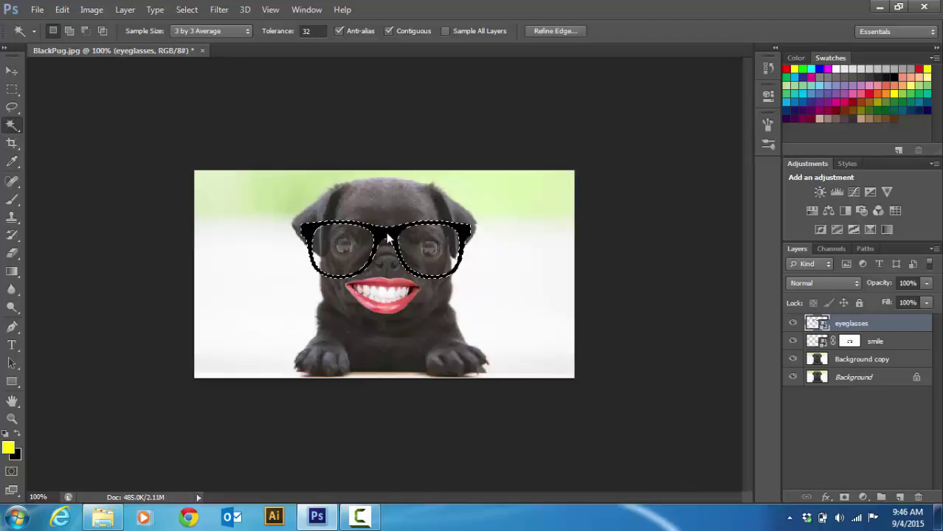
# - Fill the frame selection with yellow foreground colour on a new Layer 1
pyautogui.click(900, 497)
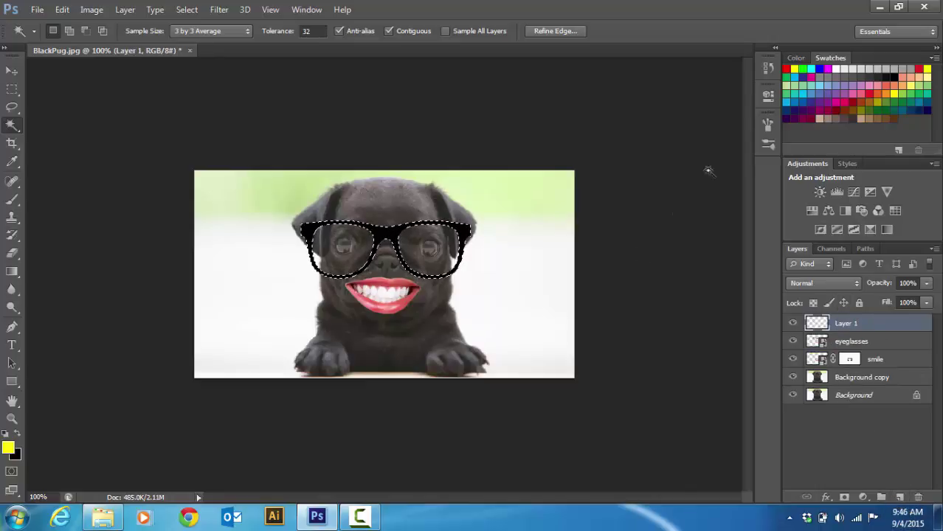
pyautogui.click(61, 9)
pyautogui.click(99, 192)
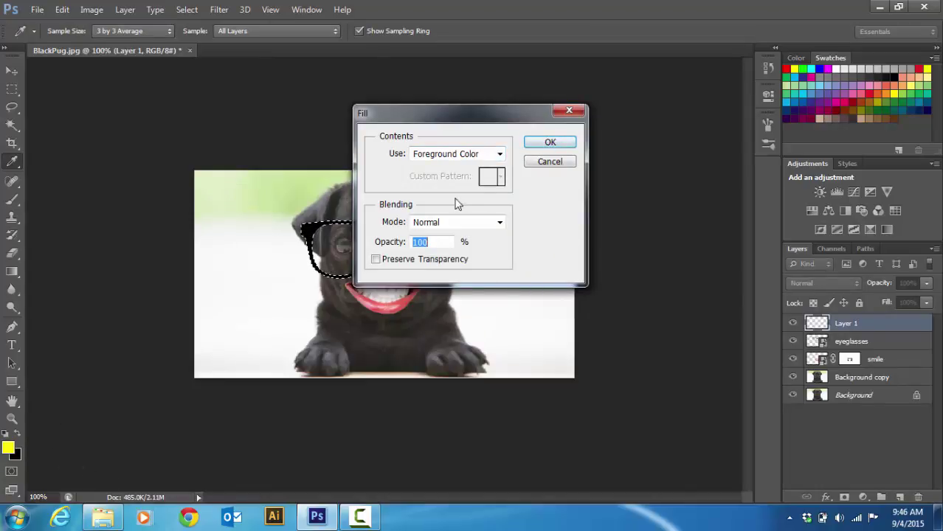
pyautogui.click(533, 147)
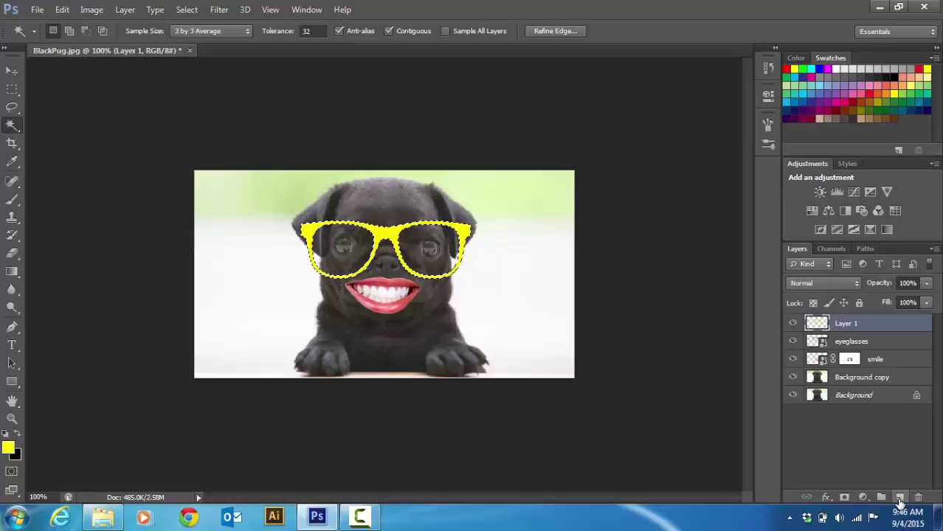
# - Add Layer 2, hide Layer 1, and try then undo a yellow gradient
pyautogui.click(899, 499)
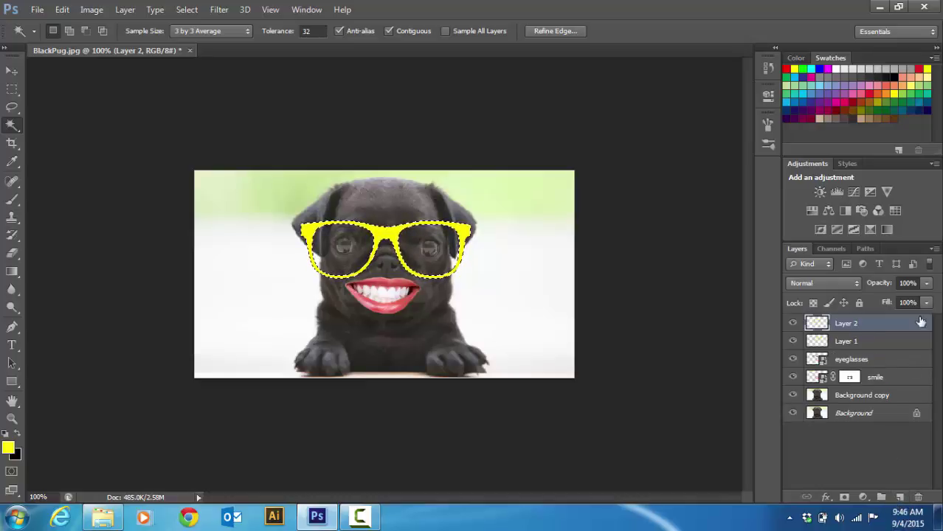
pyautogui.click(791, 341)
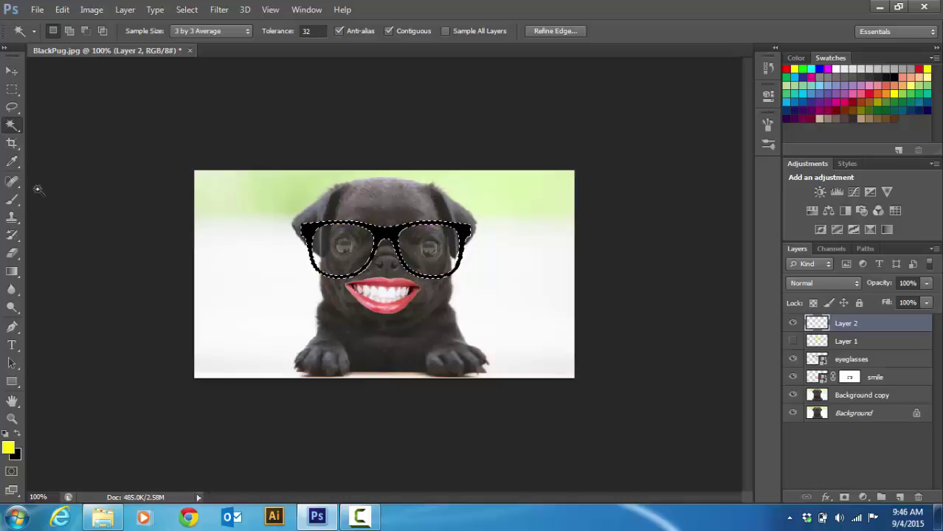
pyautogui.click(11, 272)
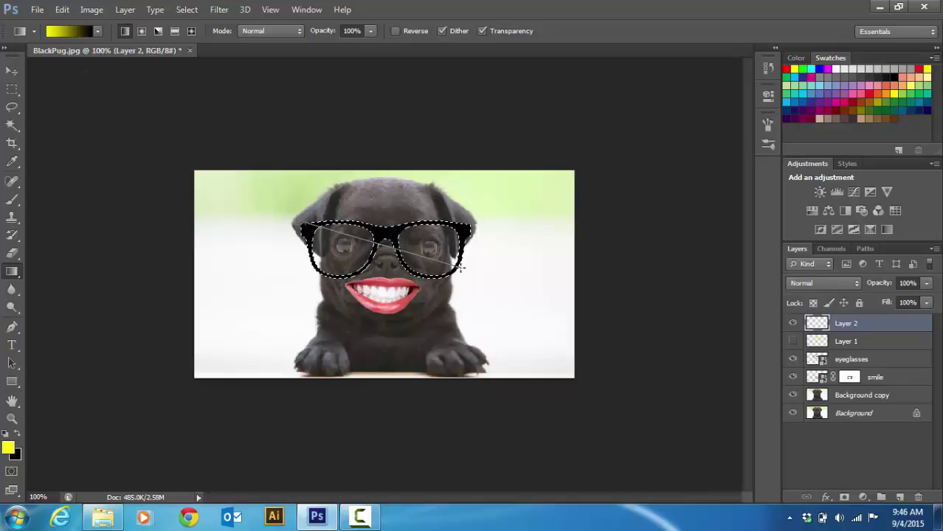
pyautogui.moveTo(497, 419); pyautogui.dragTo(496, 421)
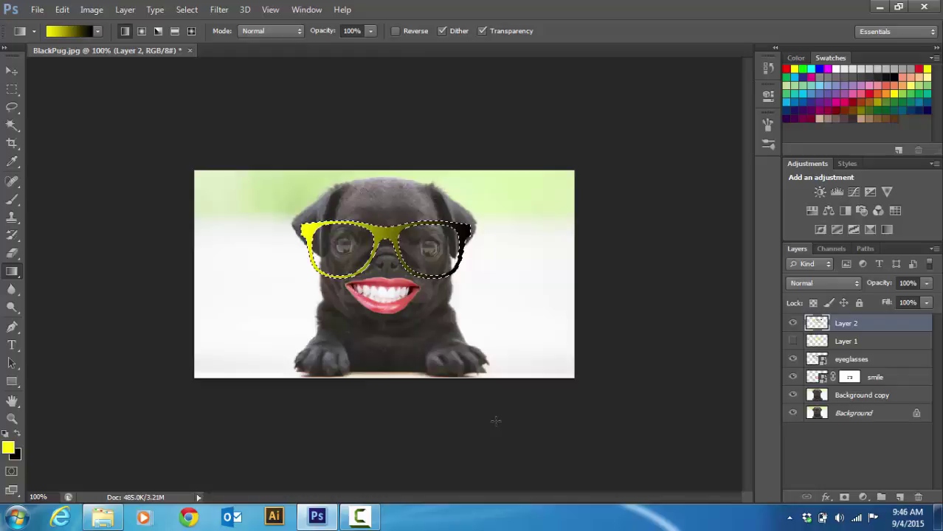
pyautogui.hotkey('ctrl', 'z')
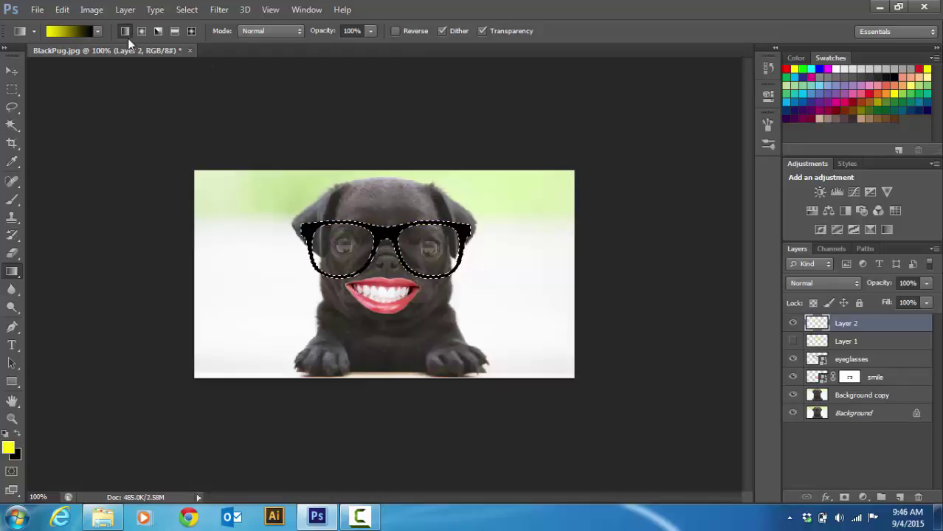
# - Apply a radial gradient from lavender at the bridge to yellow at the sides
pyautogui.click(99, 32)
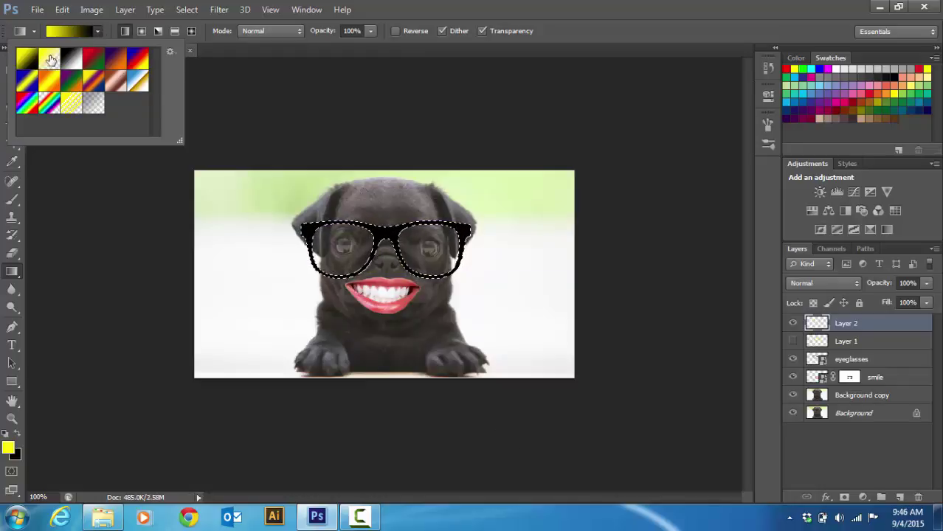
pyautogui.click(18, 437)
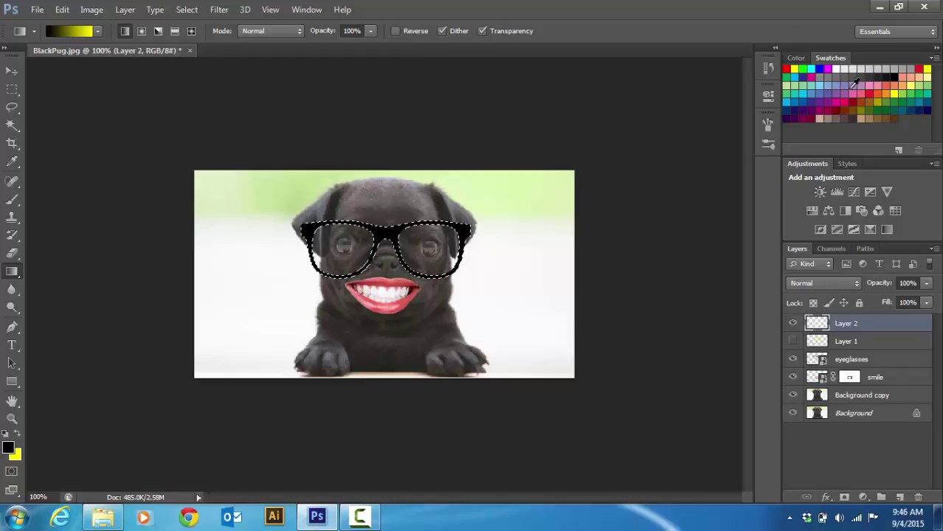
pyautogui.click(843, 85)
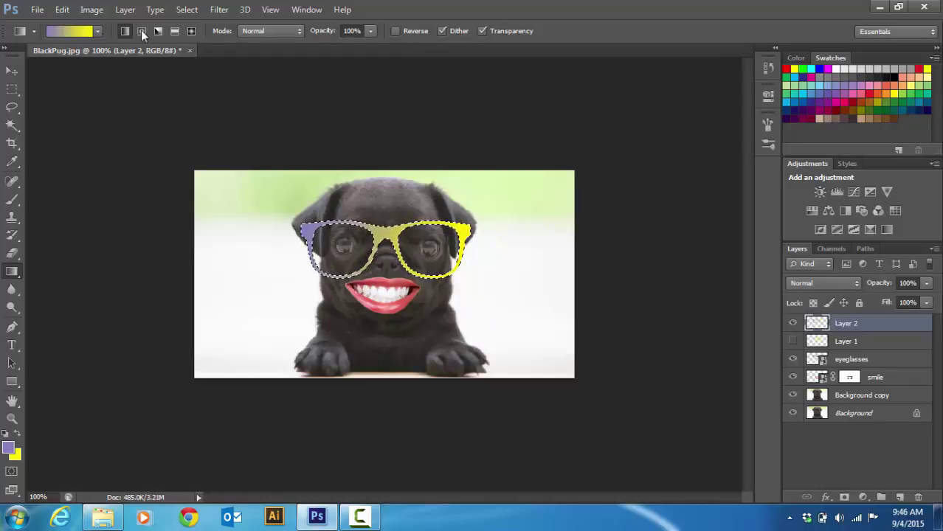
pyautogui.click(141, 31)
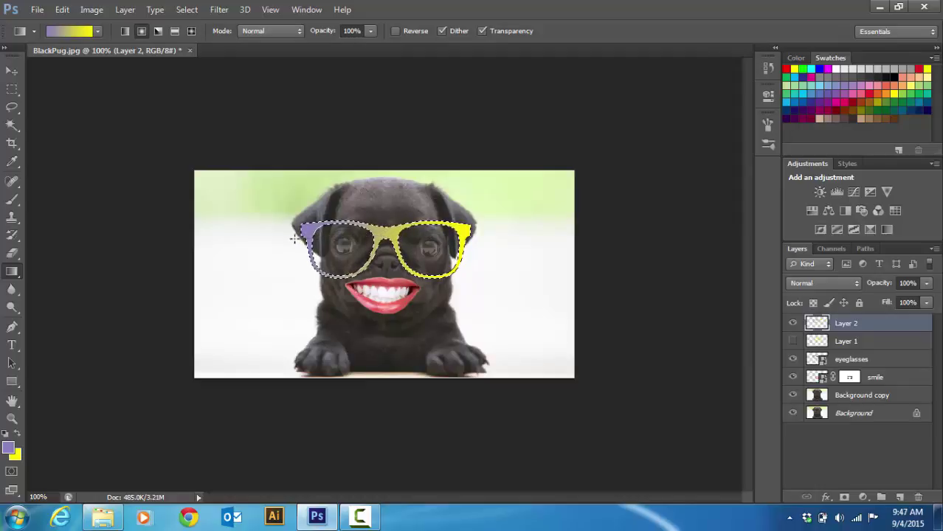
pyautogui.hotkey('ctrl', 'alt', 'z')
pyautogui.hotkey('ctrl', 'alt', 'z')
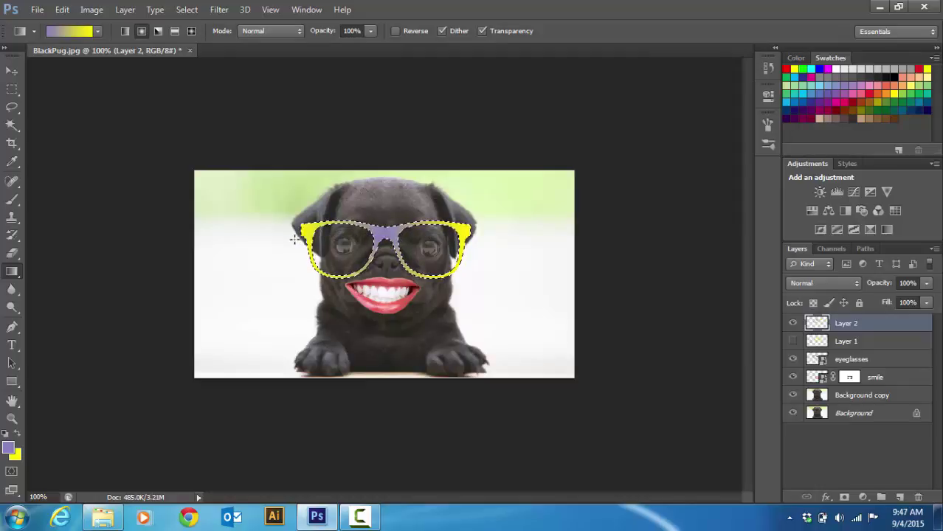
# - Deselect the glasses, then compare Layer 1 and Layer 2 visibility, leaving both shown
pyautogui.click(187, 10)
pyautogui.click(199, 36)
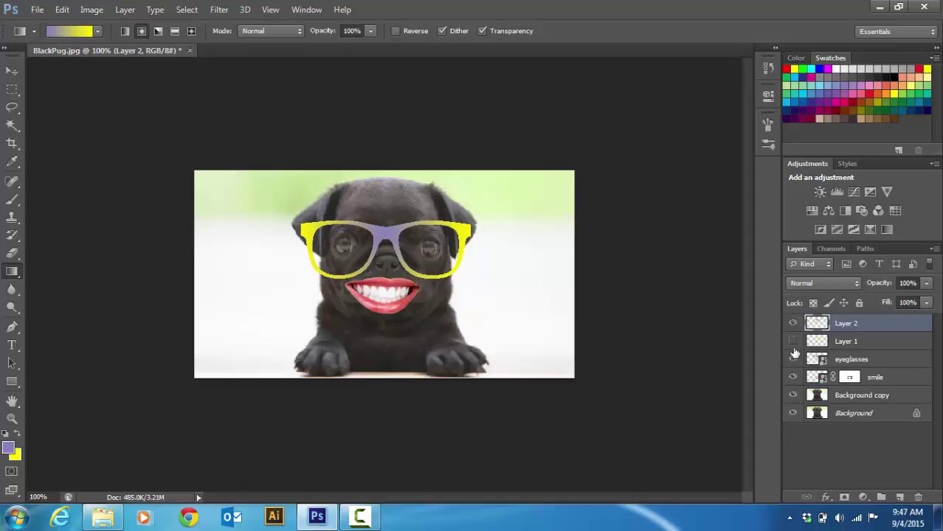
pyautogui.click(793, 323)
pyautogui.click(794, 323)
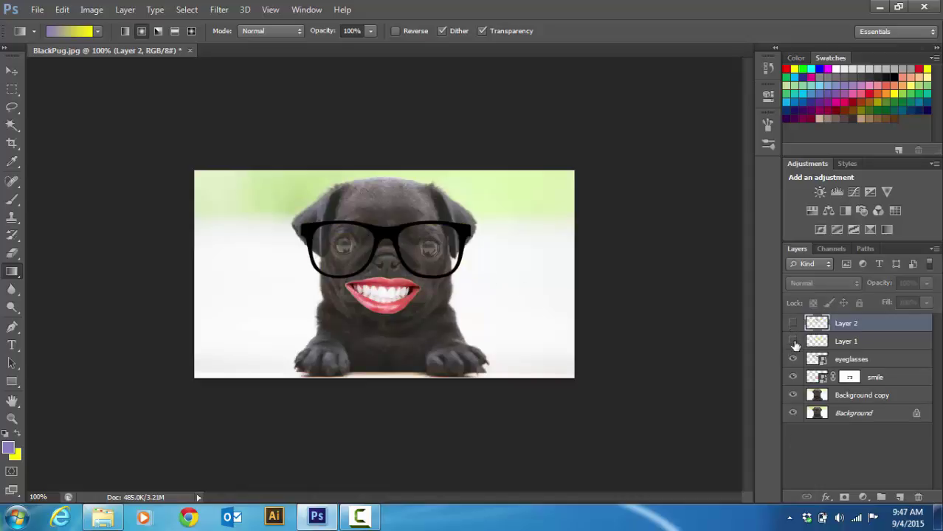
pyautogui.click(794, 342)
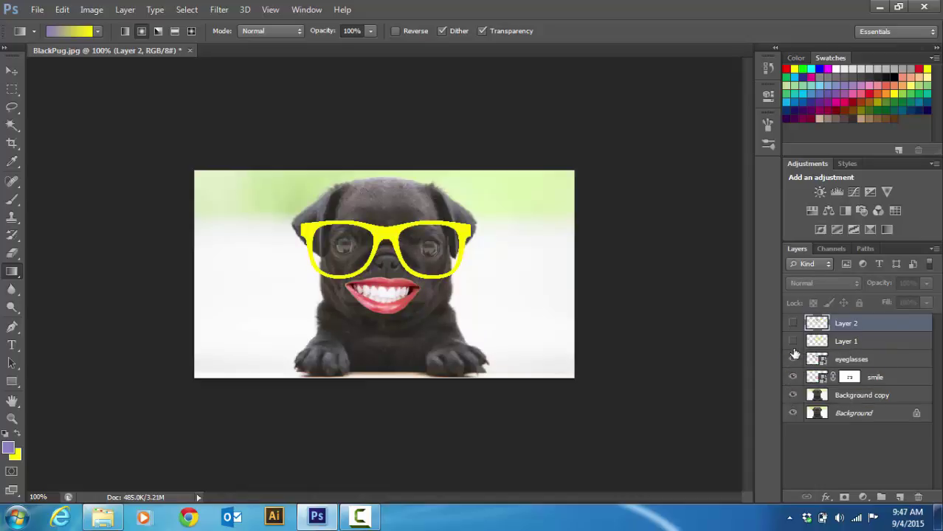
pyautogui.click(794, 342)
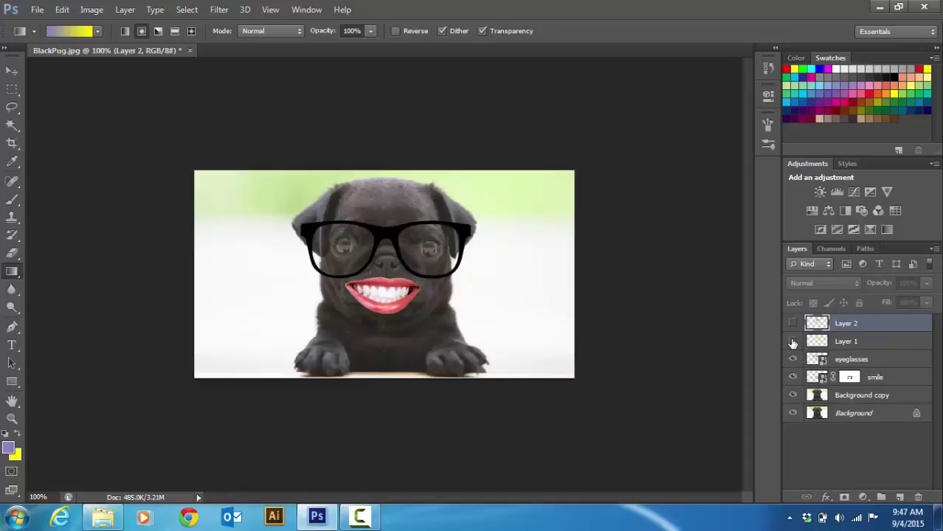
pyautogui.click(794, 342)
pyautogui.click(792, 324)
pyautogui.click(791, 324)
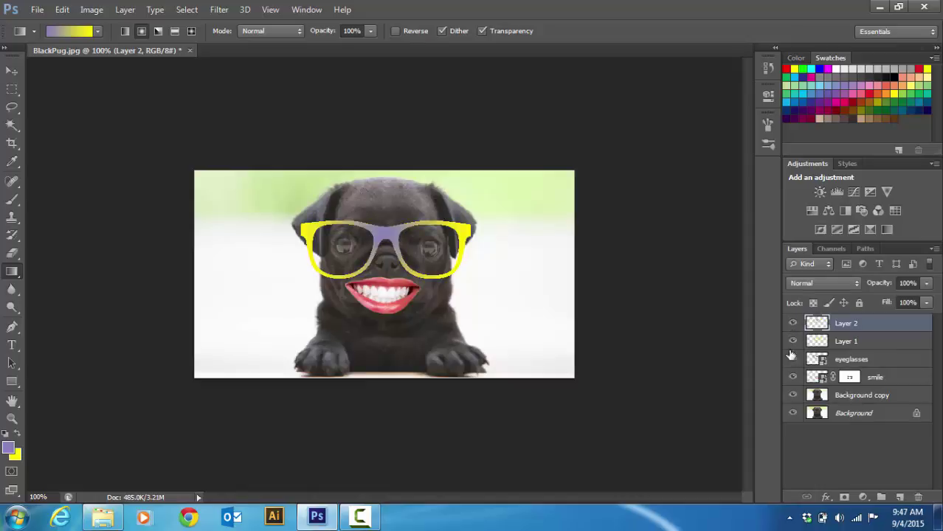
# - Cycle Layer 2's blend mode from Luminosity through Subtract, Difference and Vivid Light to Screen
pyautogui.click(813, 283)
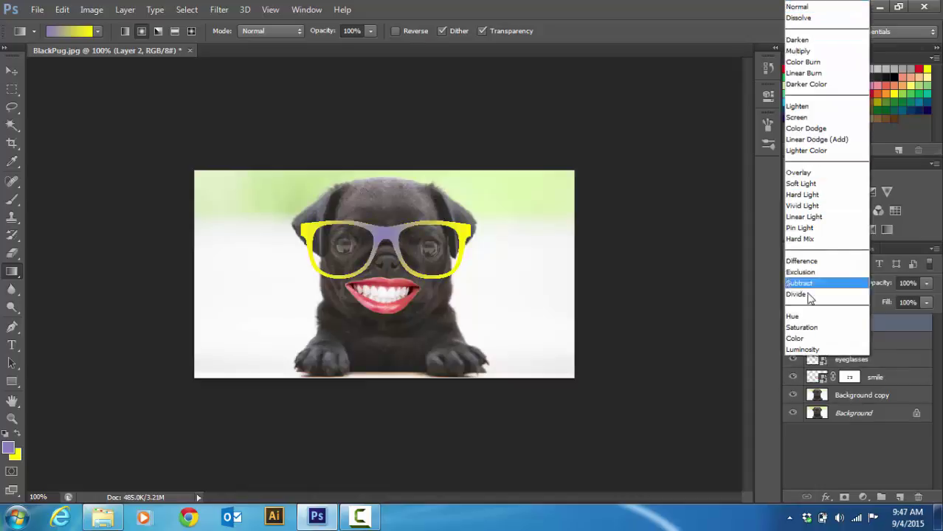
pyautogui.click(805, 355)
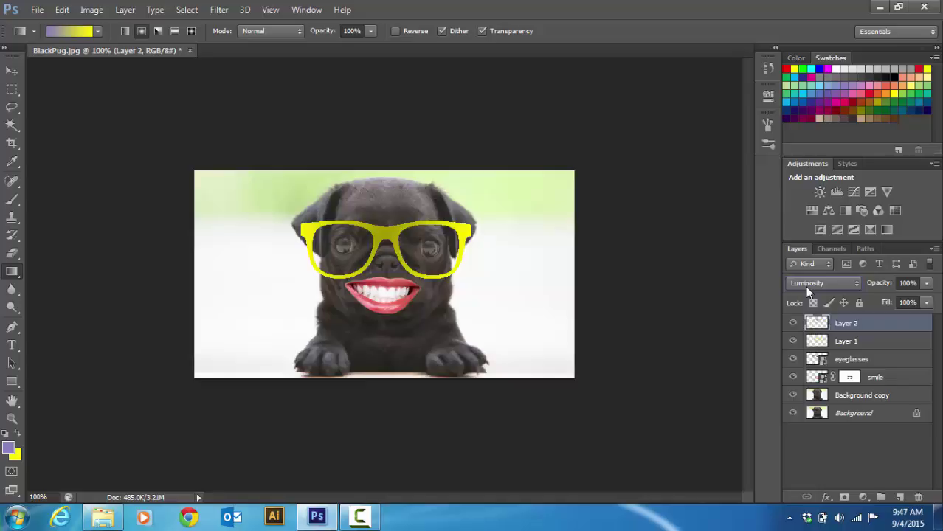
pyautogui.scroll(4, 807, 283)
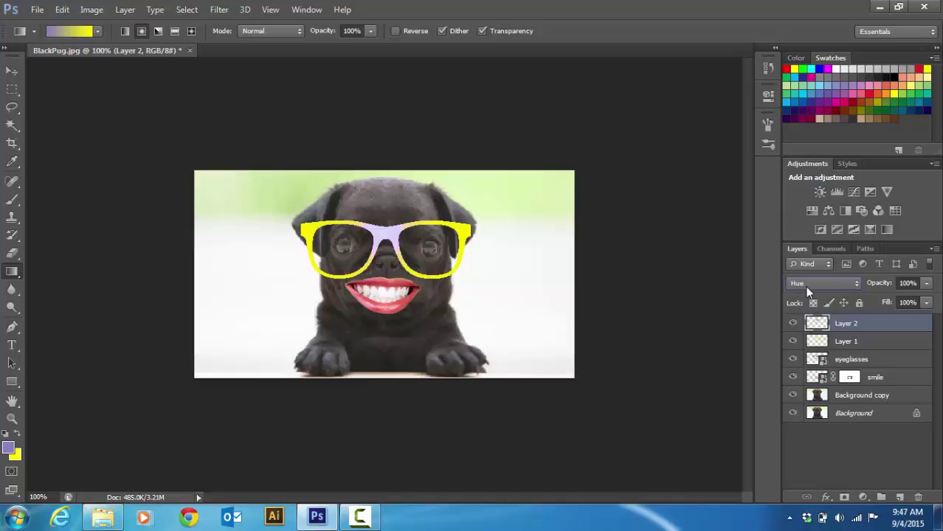
pyautogui.scroll(1, 806, 291)
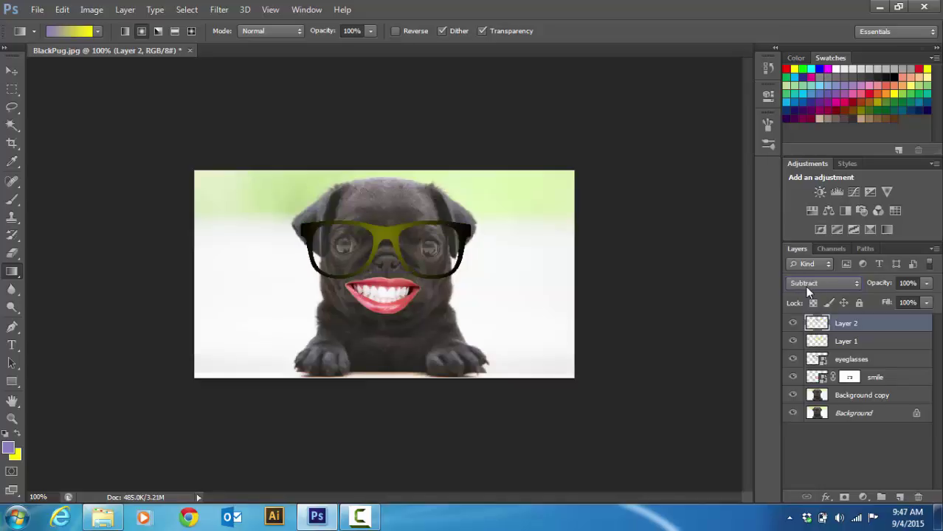
pyautogui.scroll(2, 807, 292)
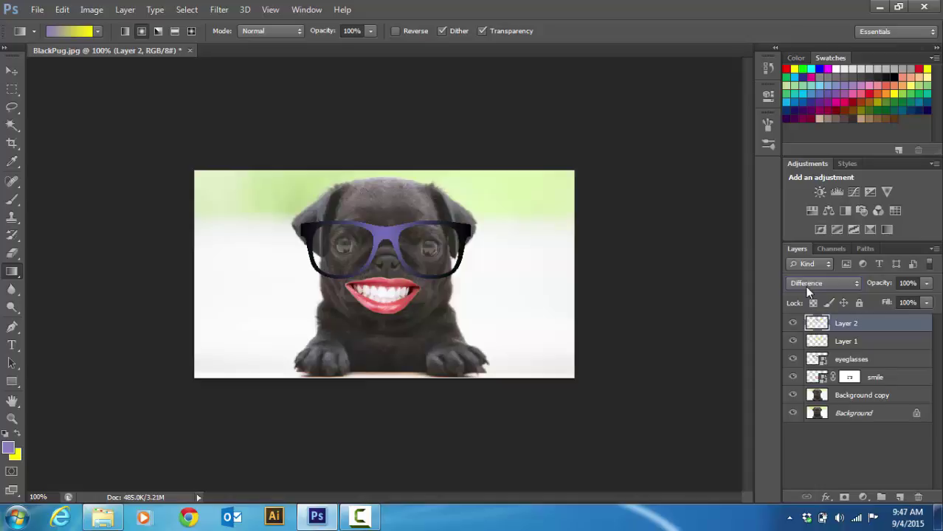
pyautogui.scroll(4, 807, 292)
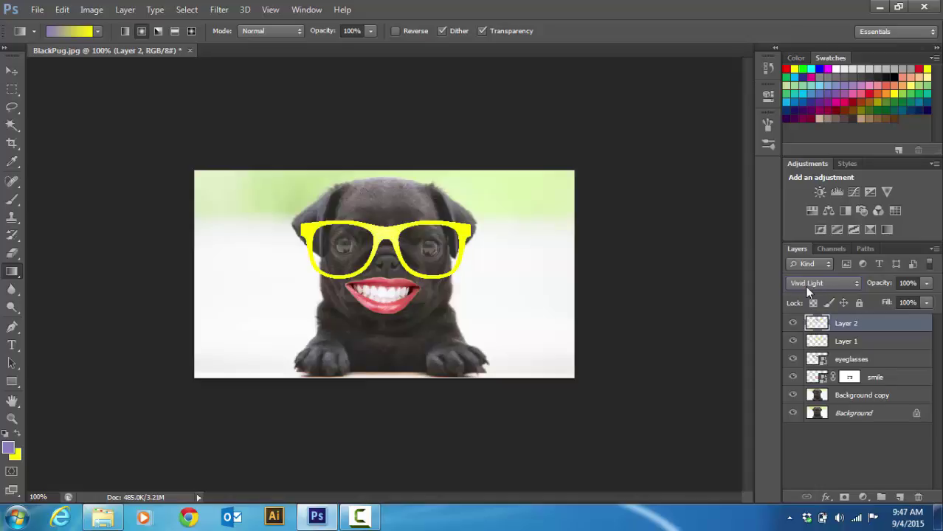
pyautogui.scroll(5, 806, 292)
pyautogui.scroll(2, 807, 291)
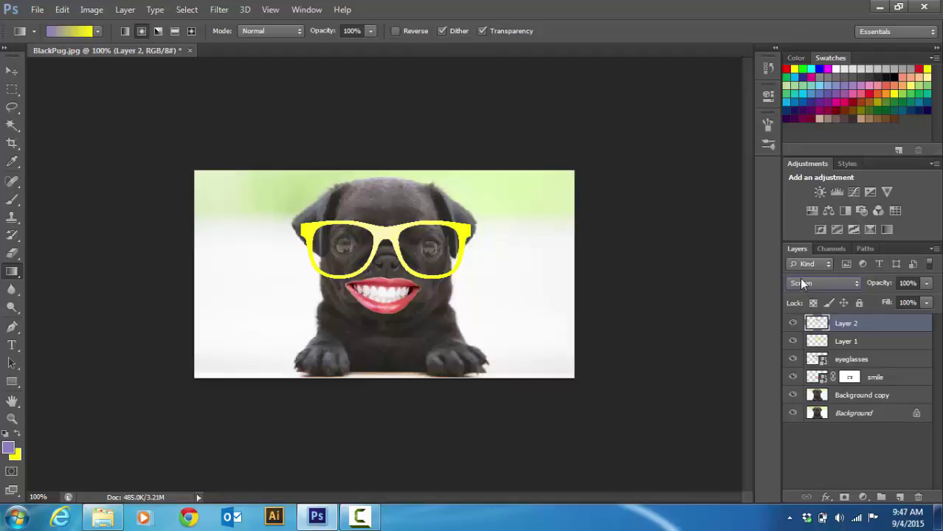